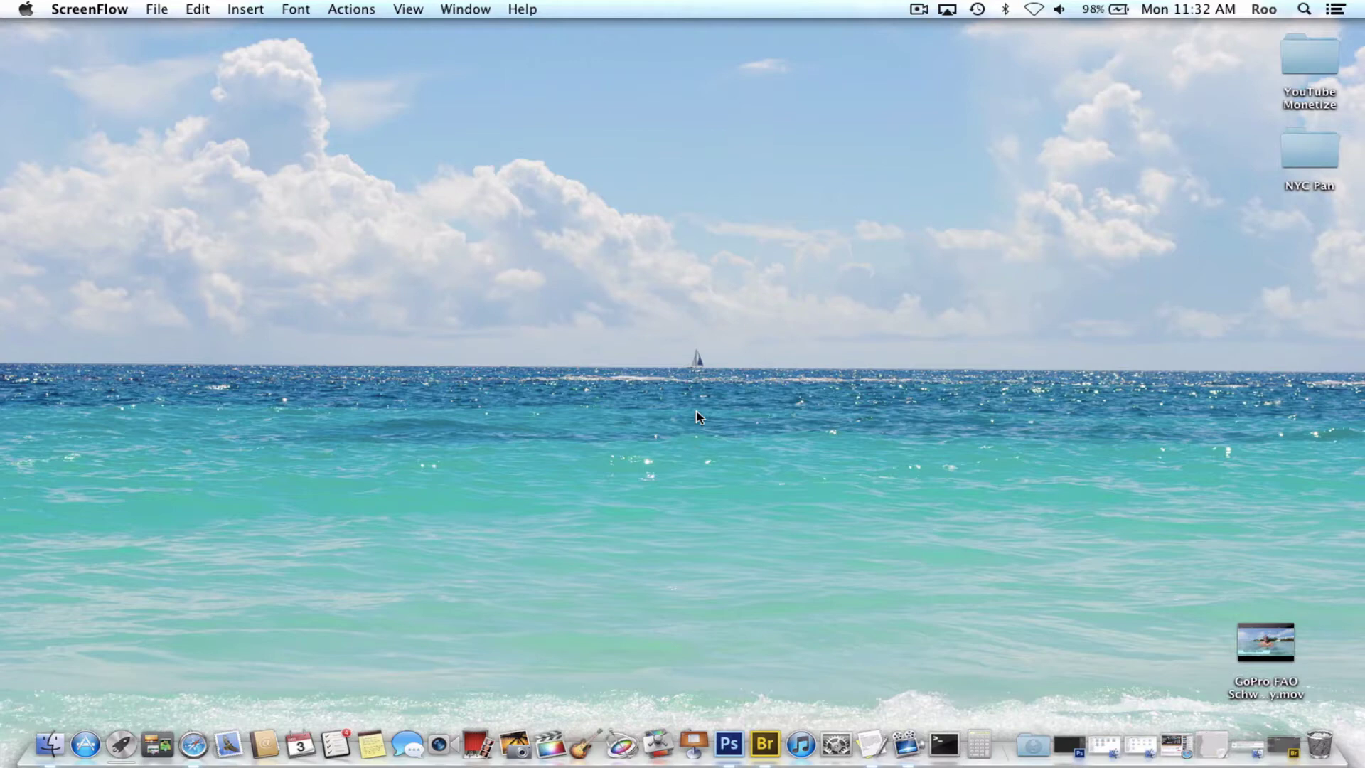
Launch Adobe Bridge and open the NYC Pan folder on the desktop.
click(765, 745)
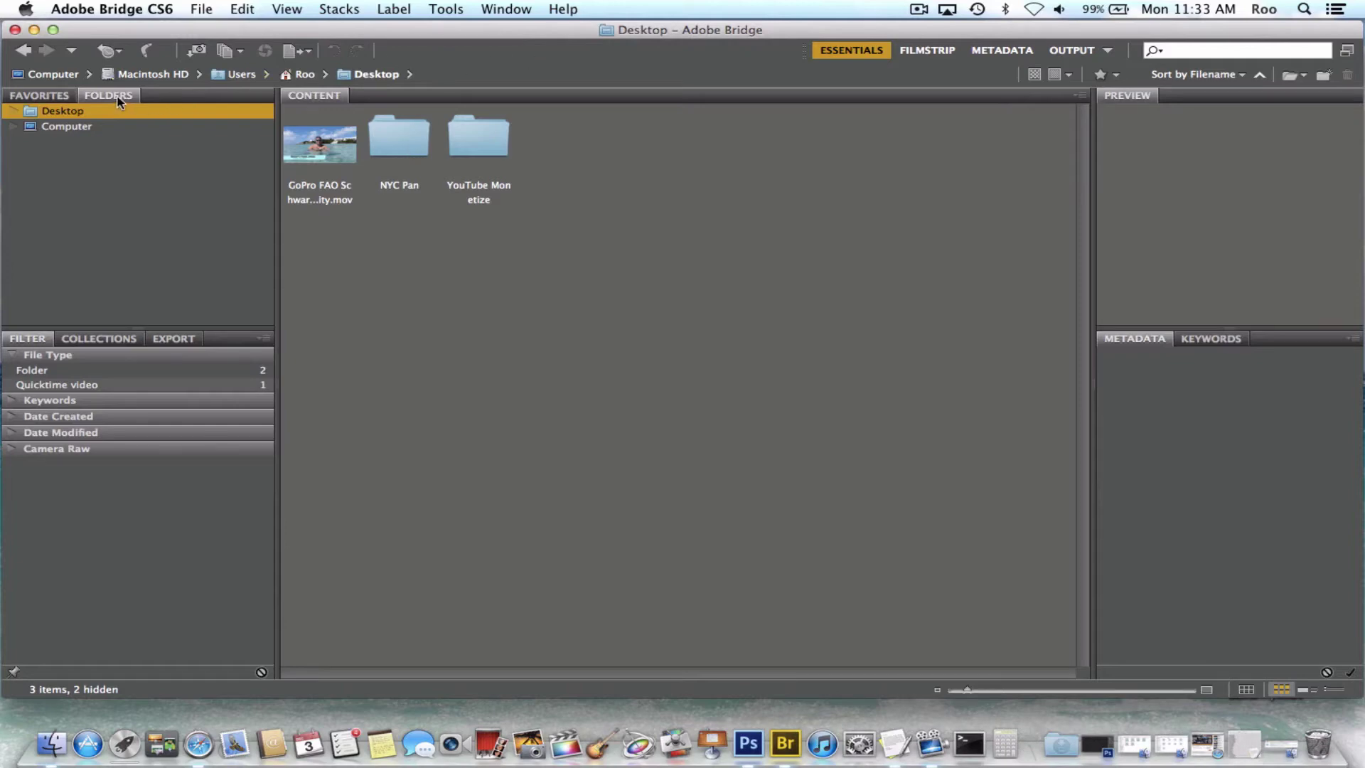
double_click(409, 144)
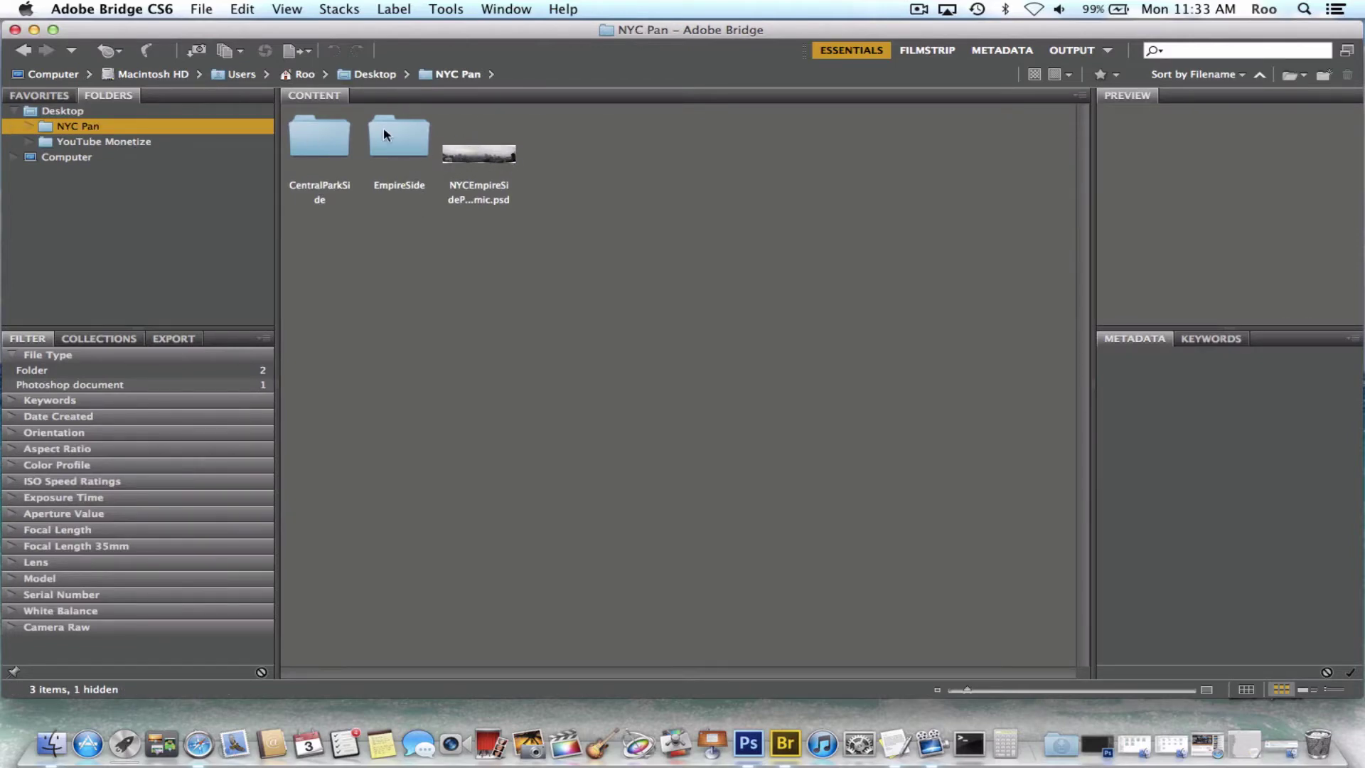
Open the CentralParkSide folder and select all ten skyline photos.
double_click(329, 148)
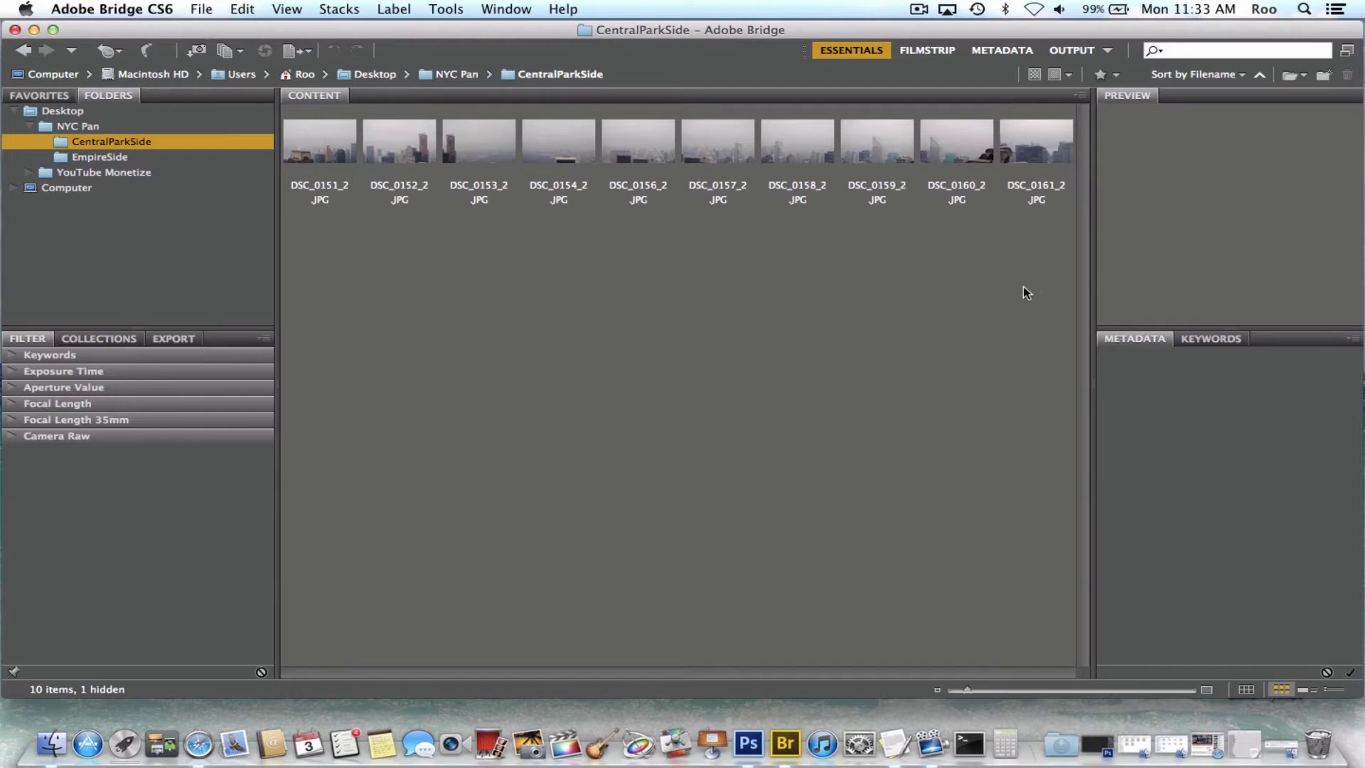
click(242, 8)
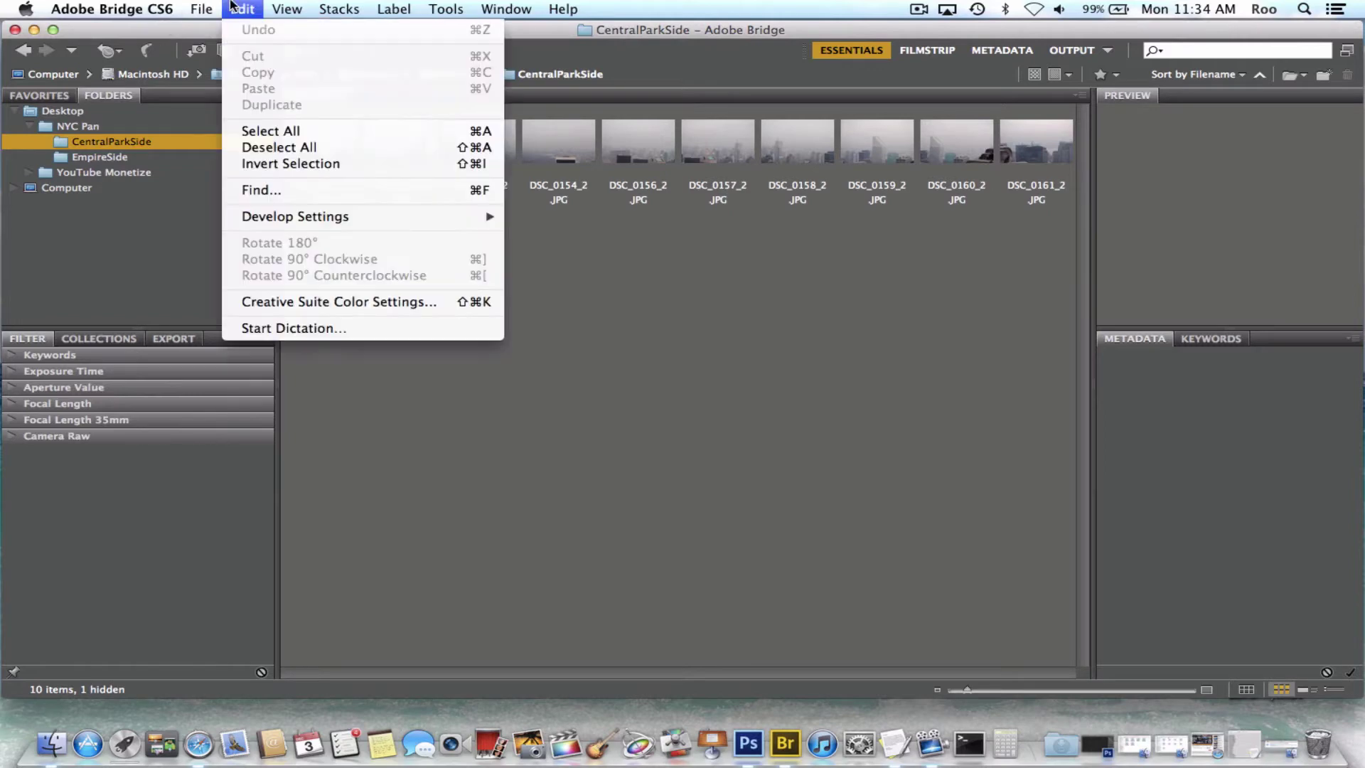
click(276, 138)
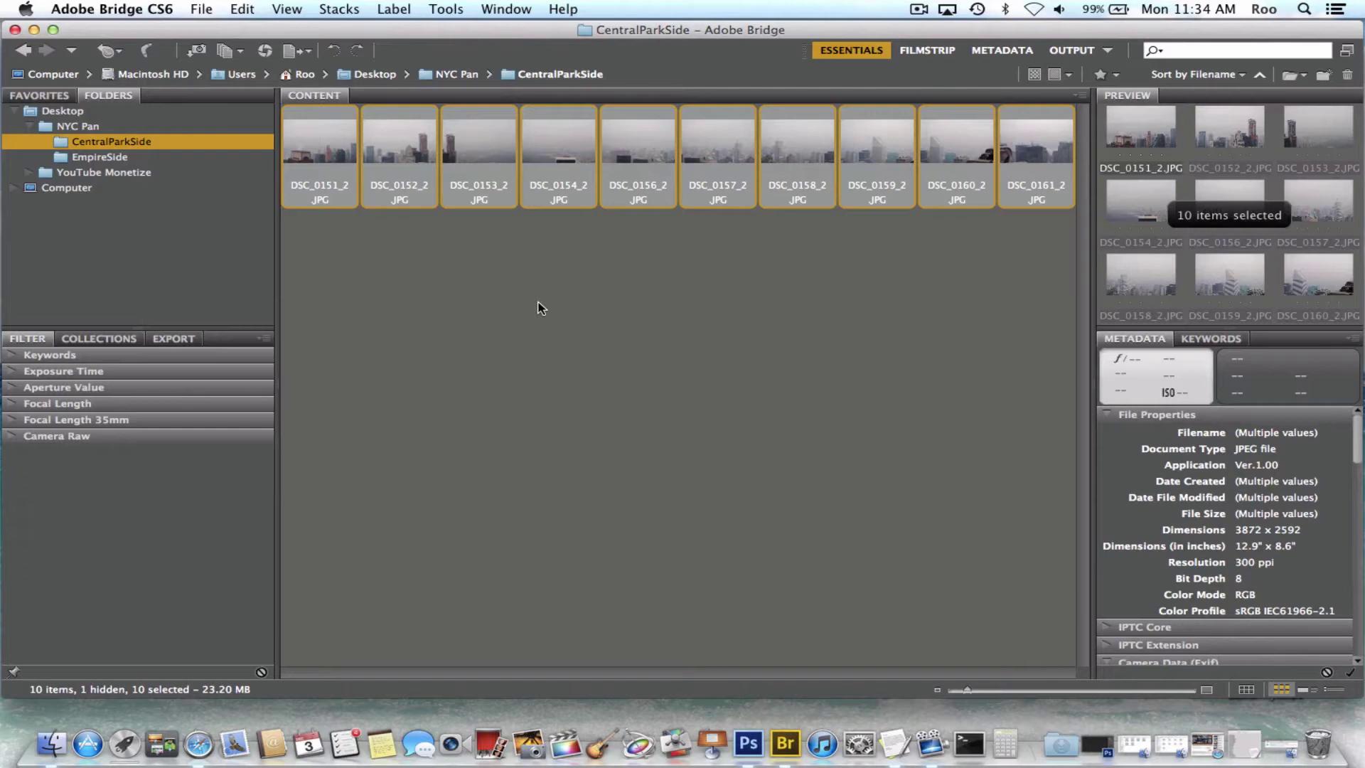
click(459, 10)
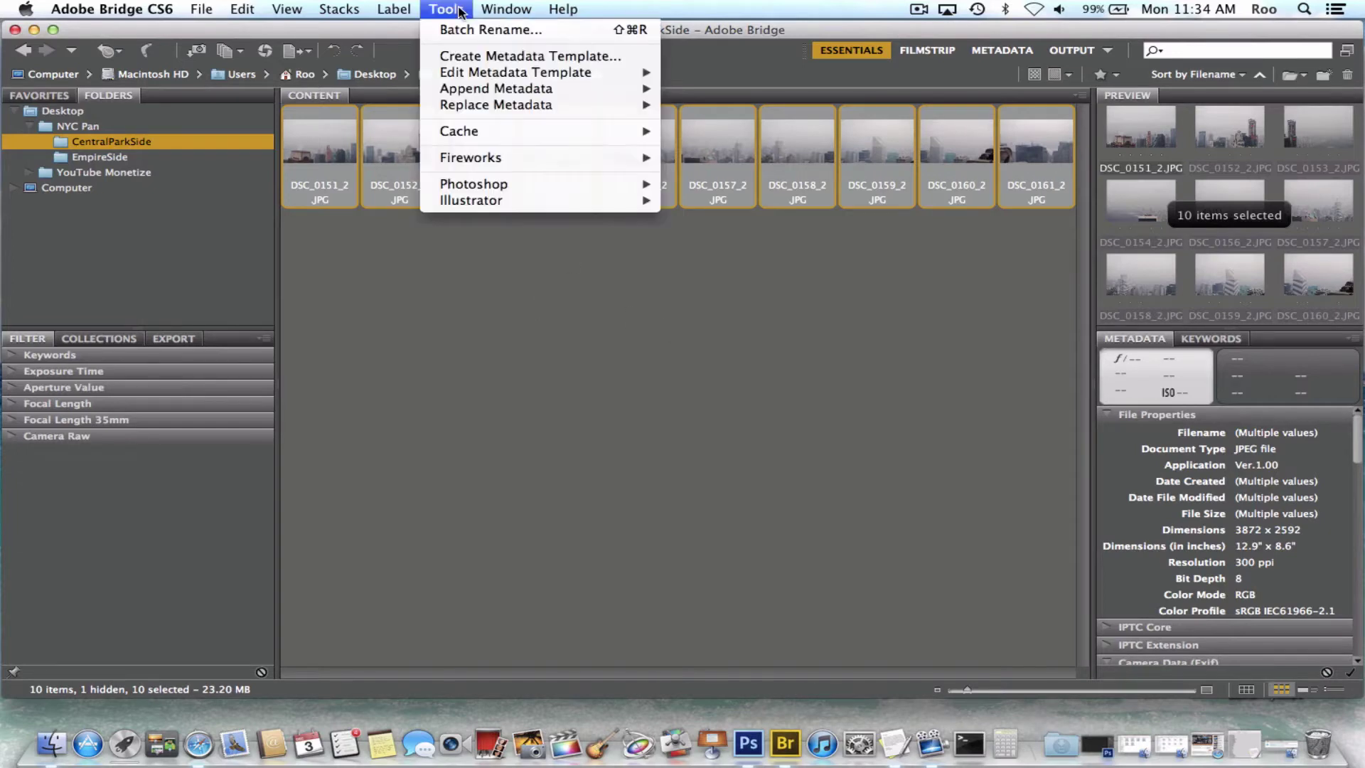
Send the ten photos to Photomerge and merge them with Auto layout and blending.
mouse_move(527, 186)
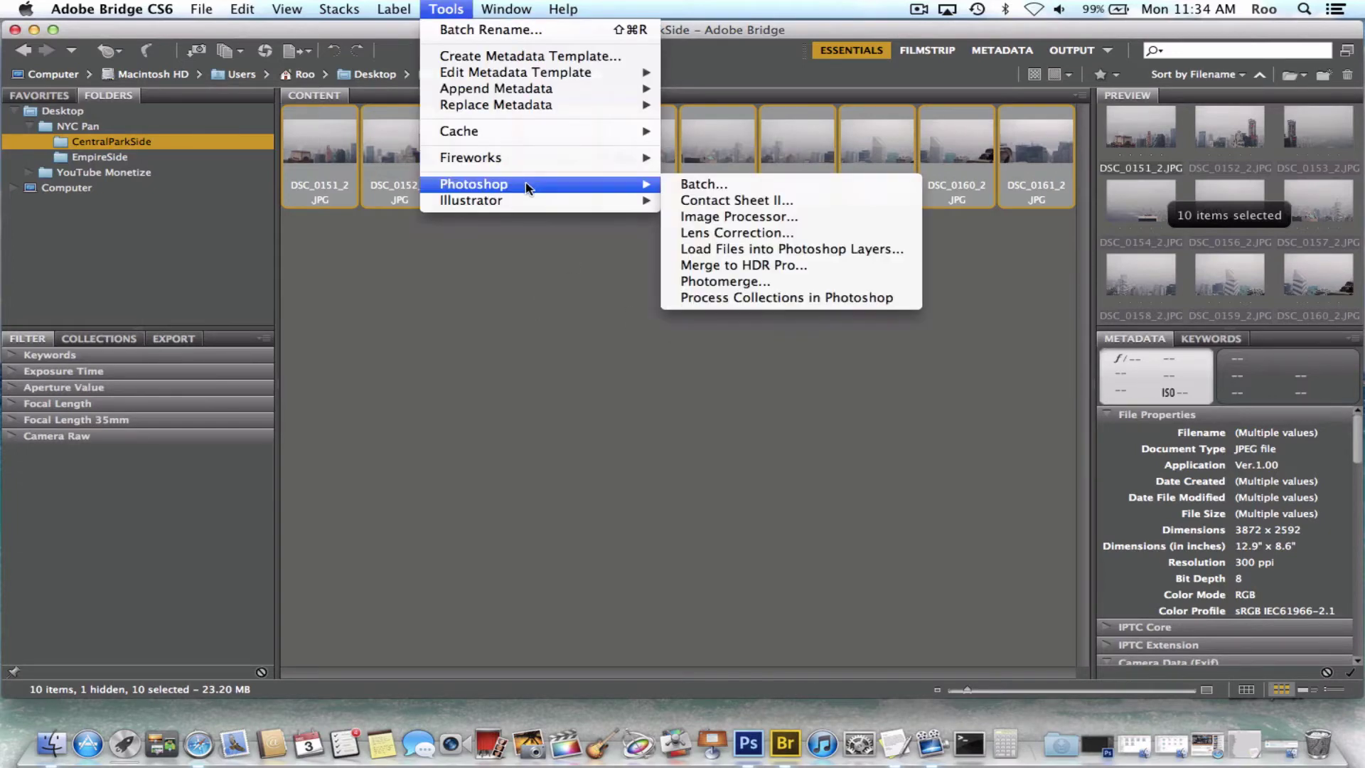
click(696, 283)
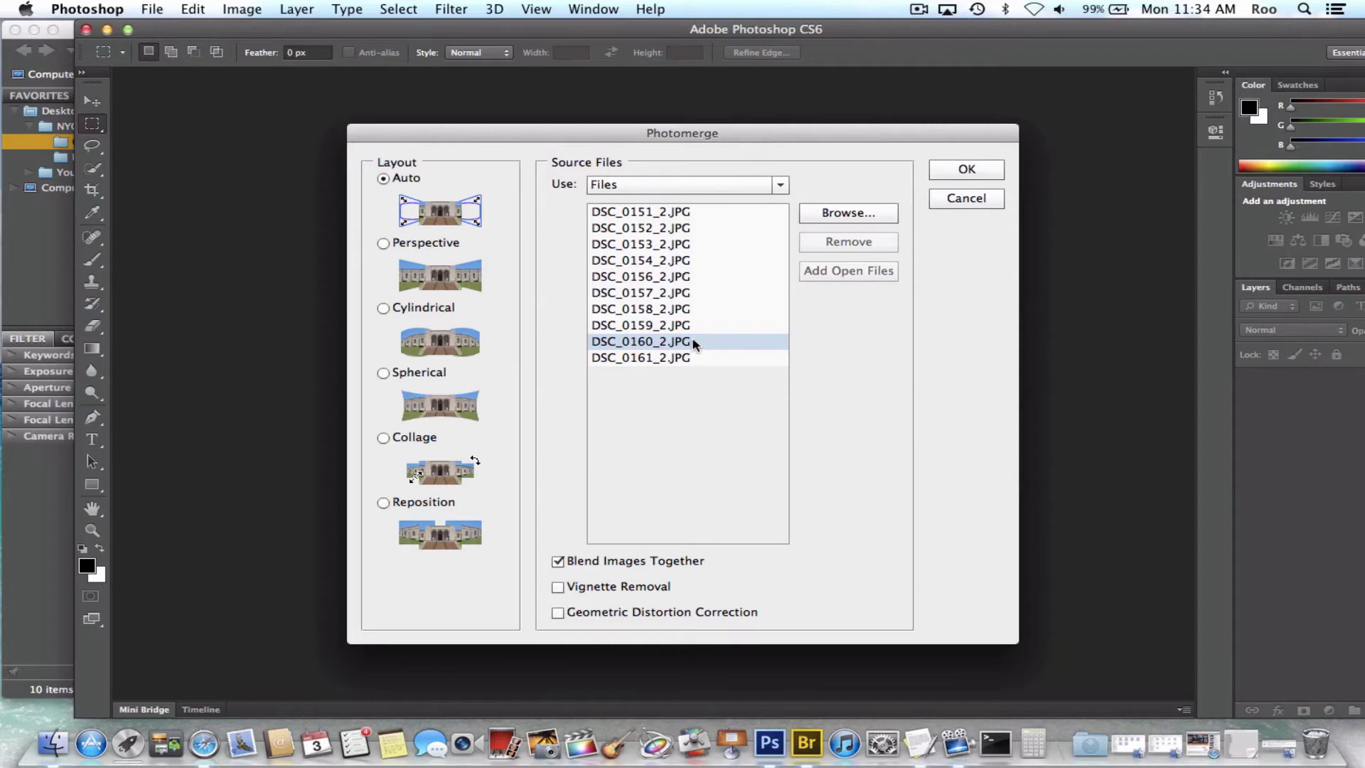
click(990, 168)
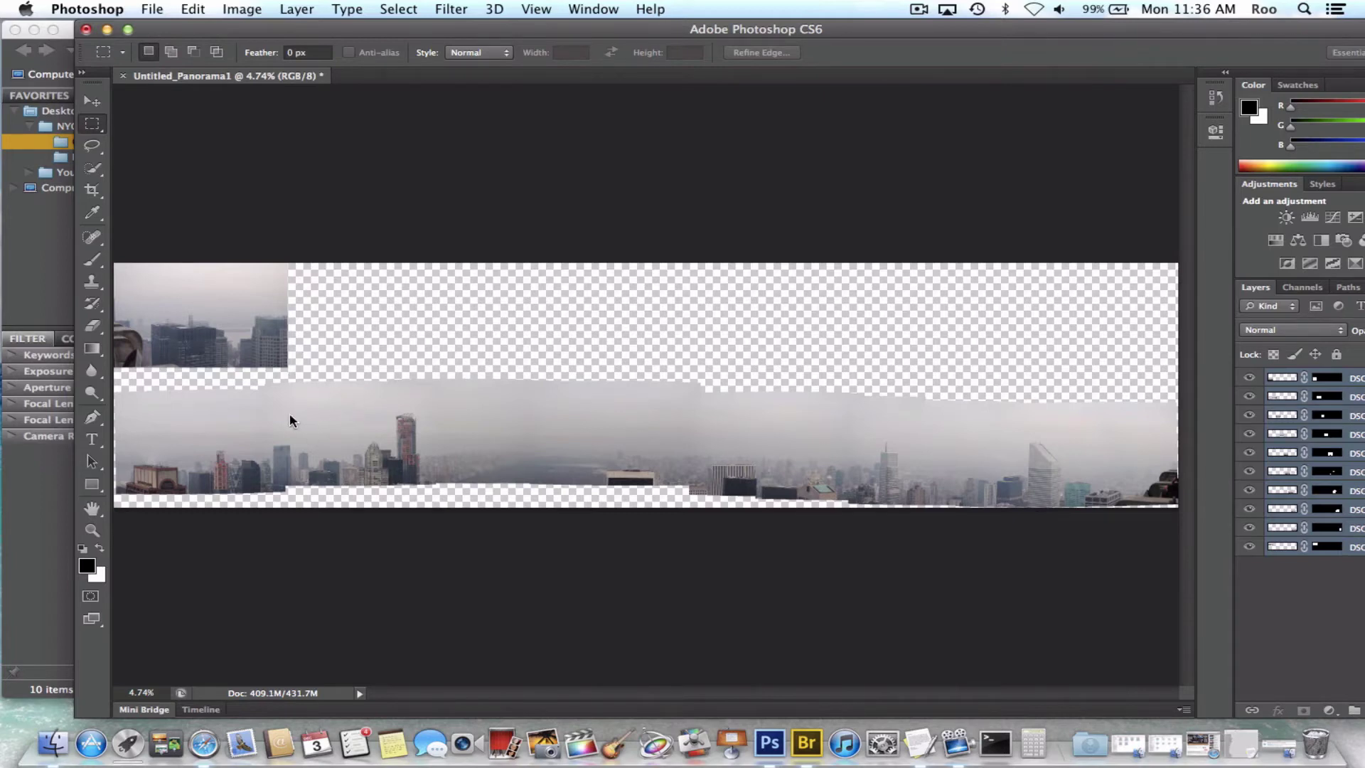
Zoom in twice on Untitled_Panorama1 and pan across it from left to right.
click(546, 7)
click(561, 144)
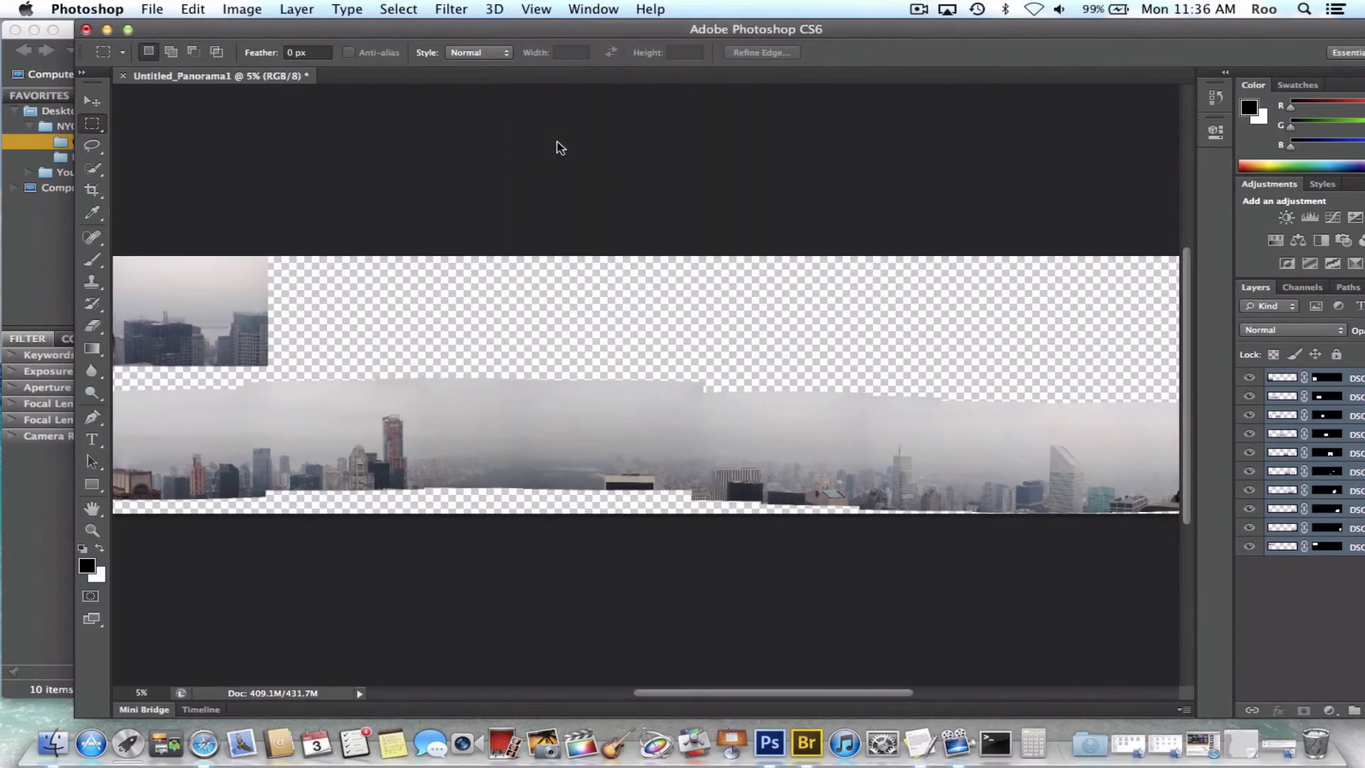
click(547, 9)
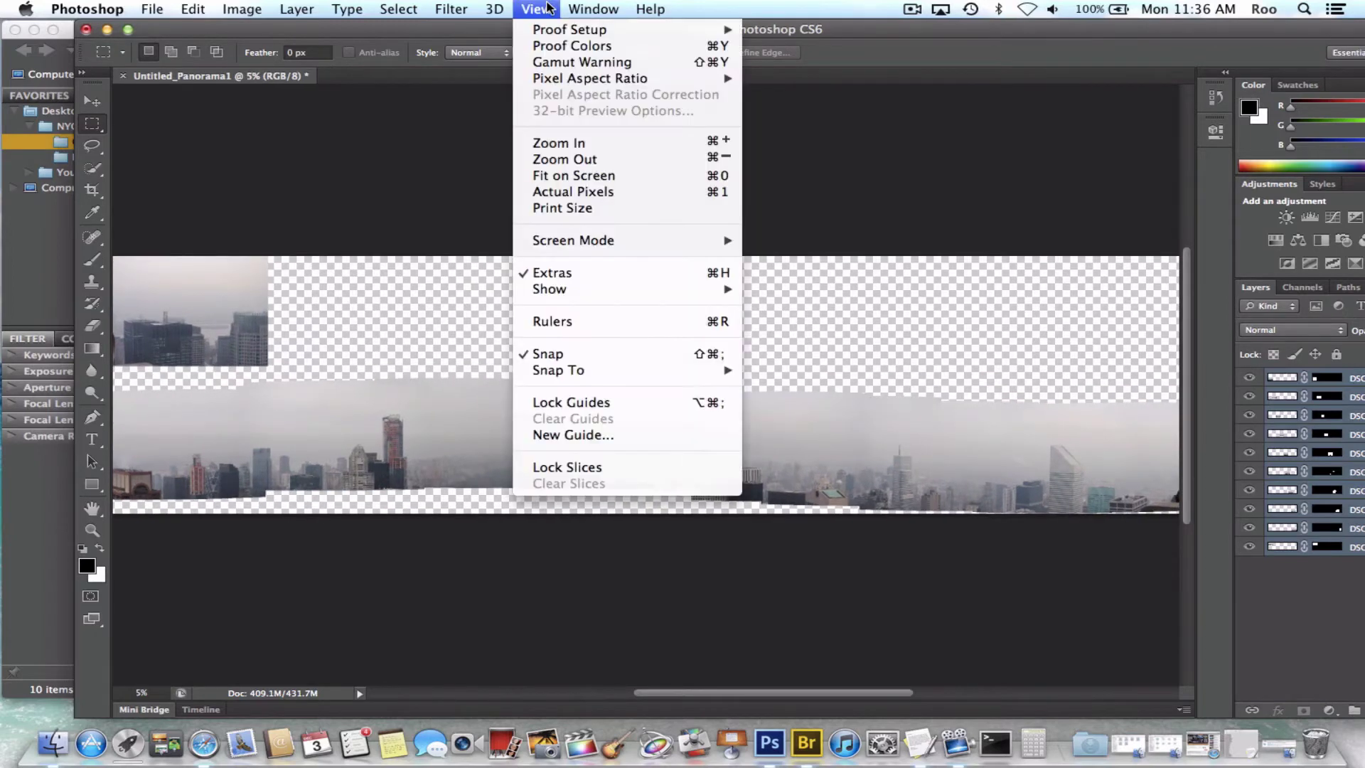
click(581, 144)
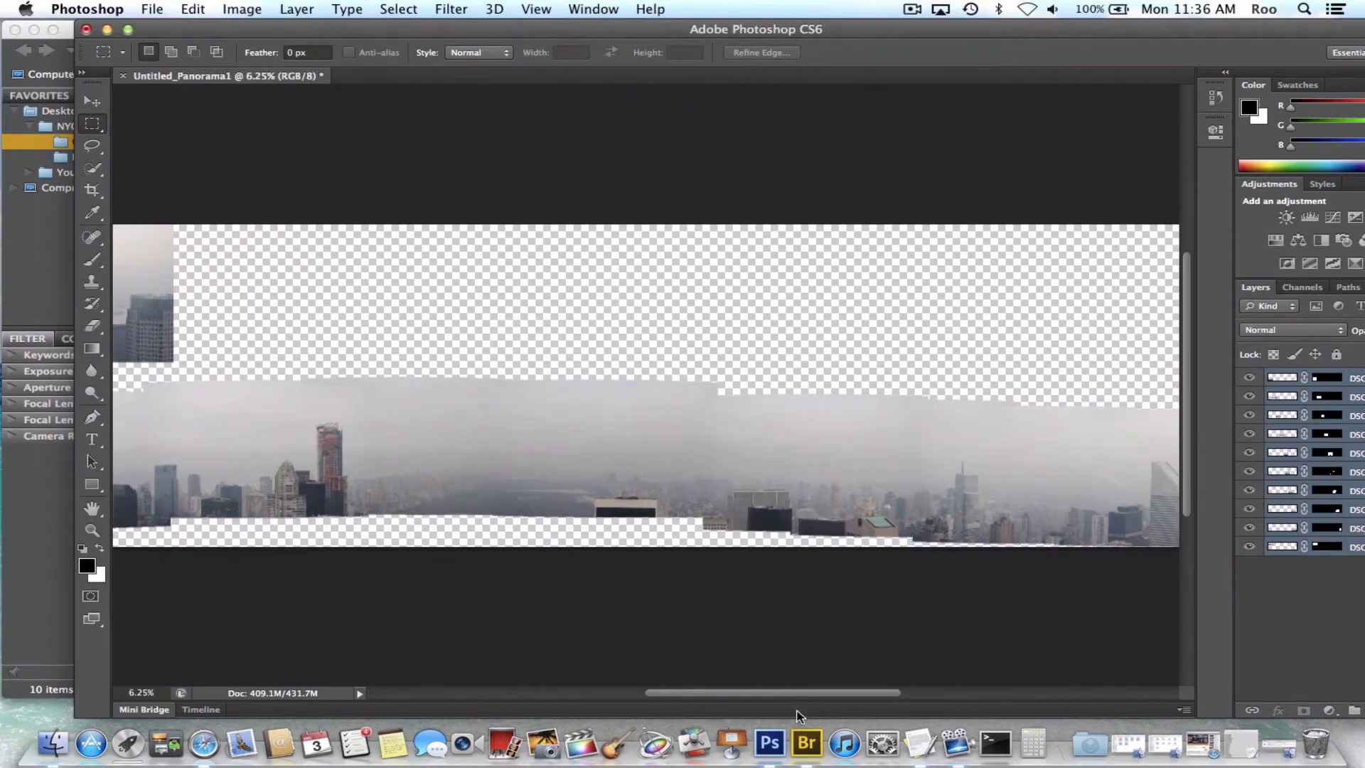
drag(794, 694, 659, 693)
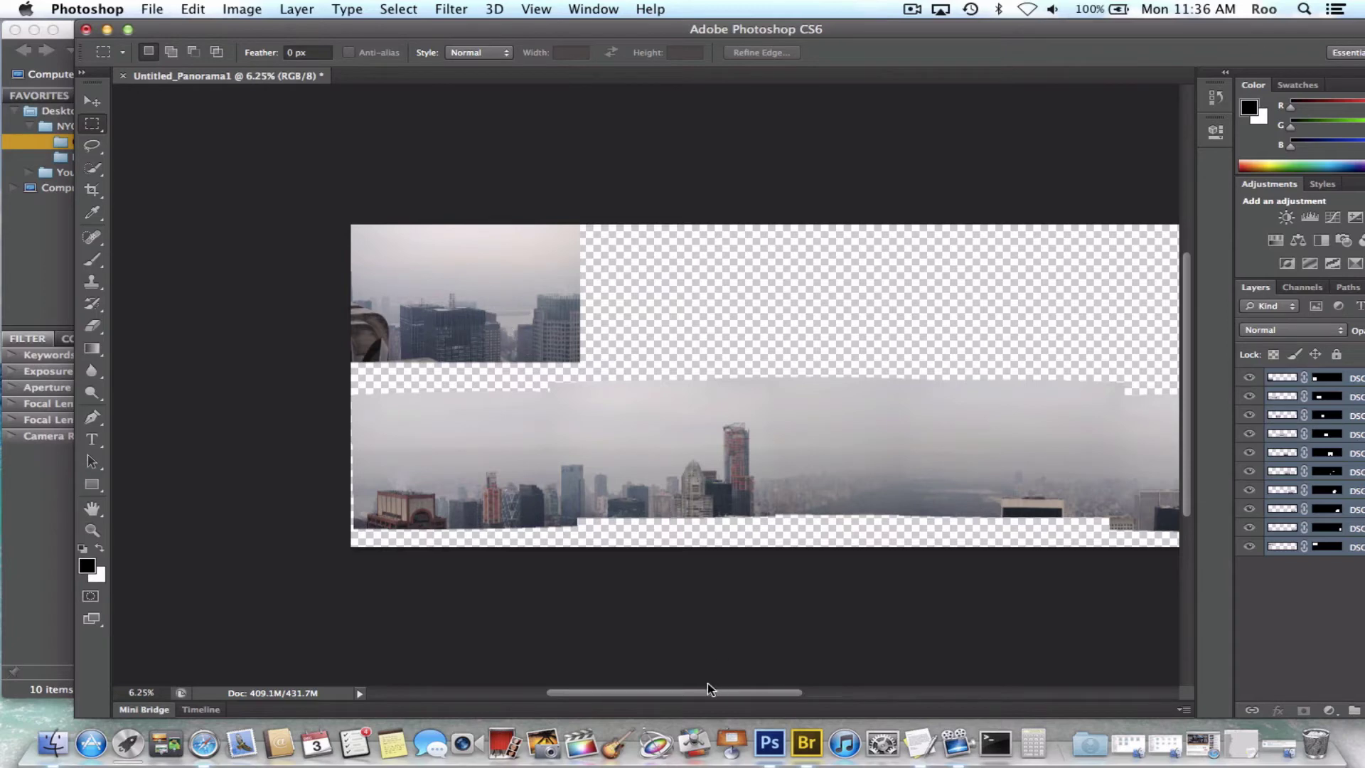
drag(705, 693, 794, 696)
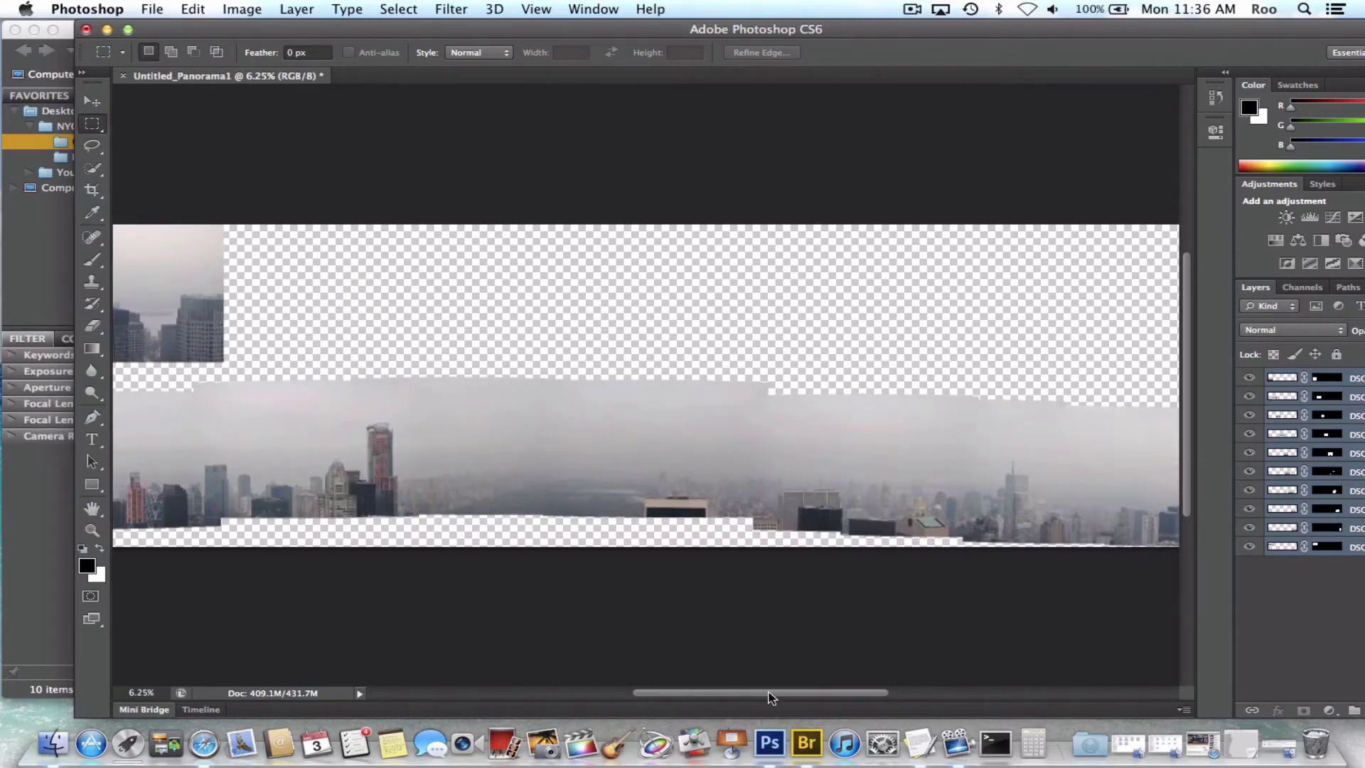
drag(768, 694, 633, 694)
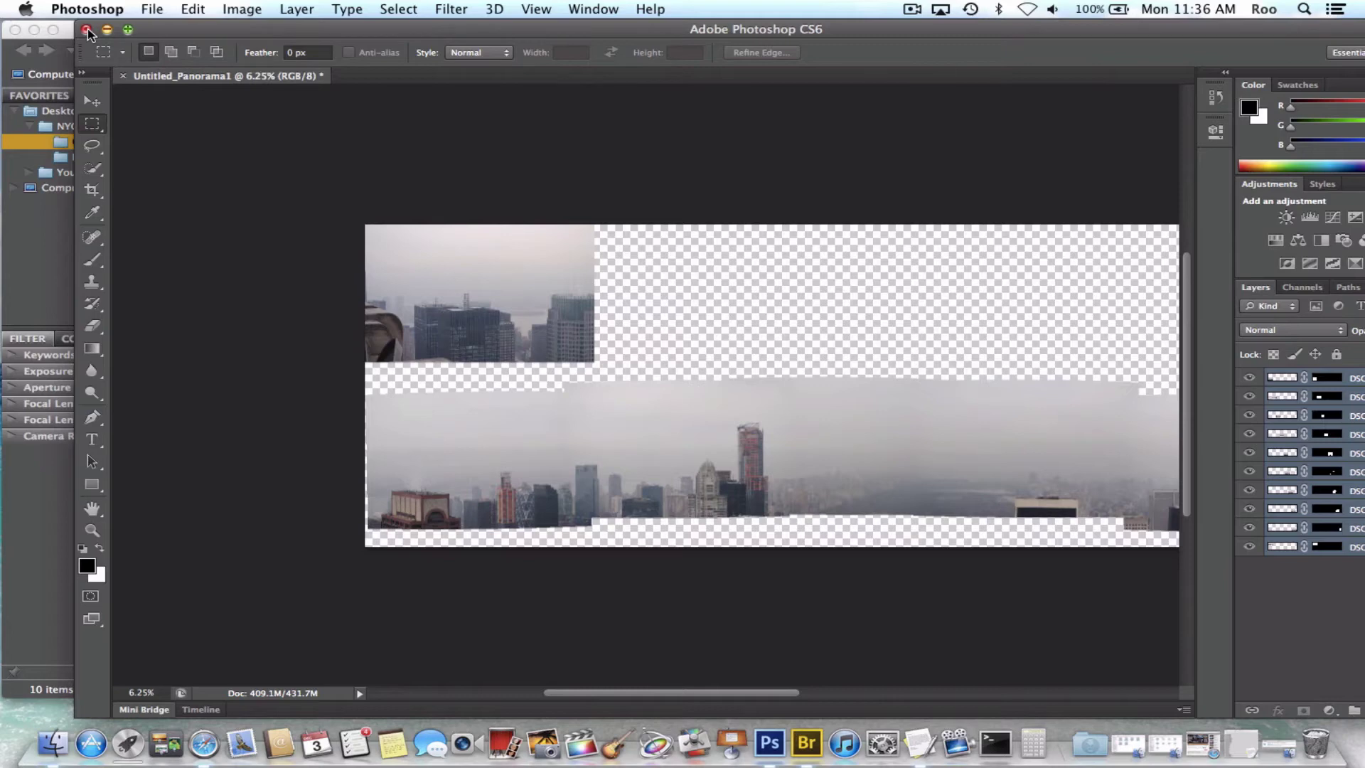
Close Untitled_Panorama1 without saving and return to Bridge.
click(124, 75)
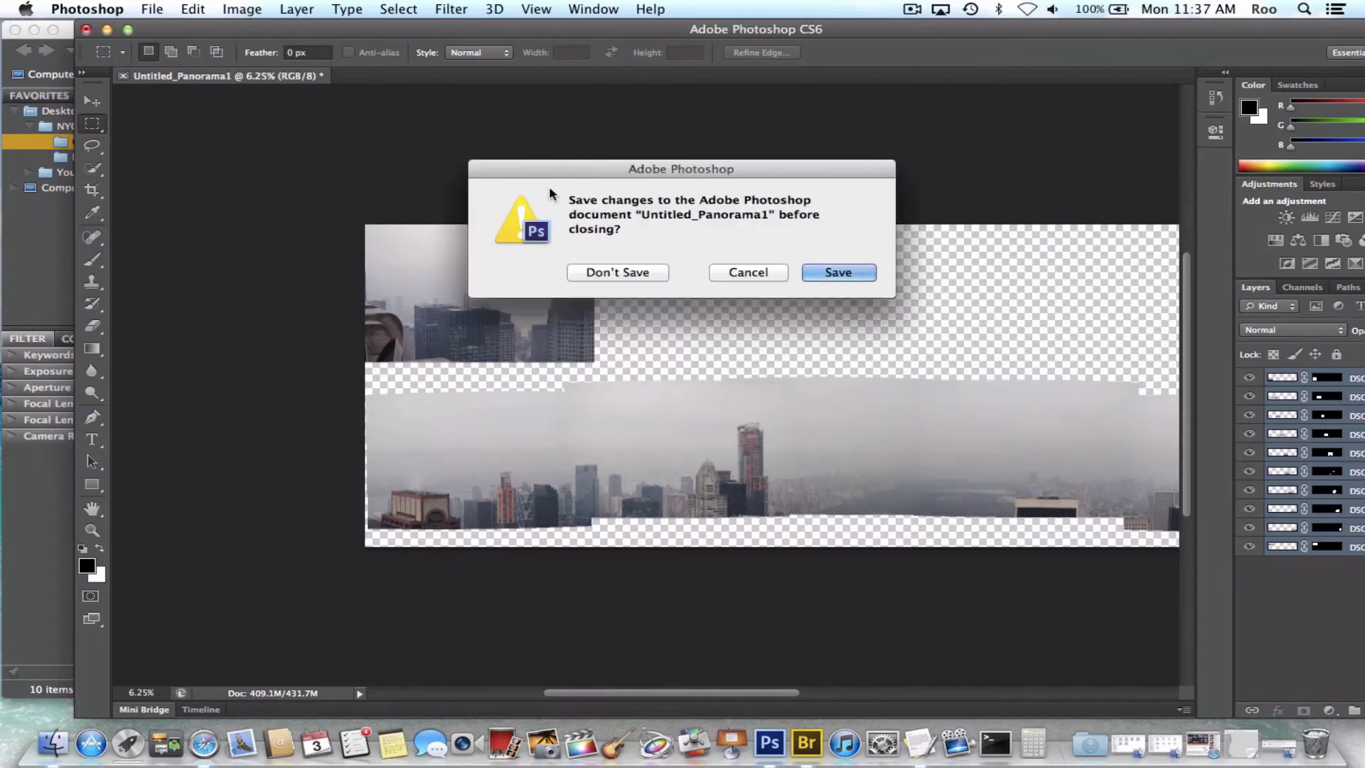
click(620, 275)
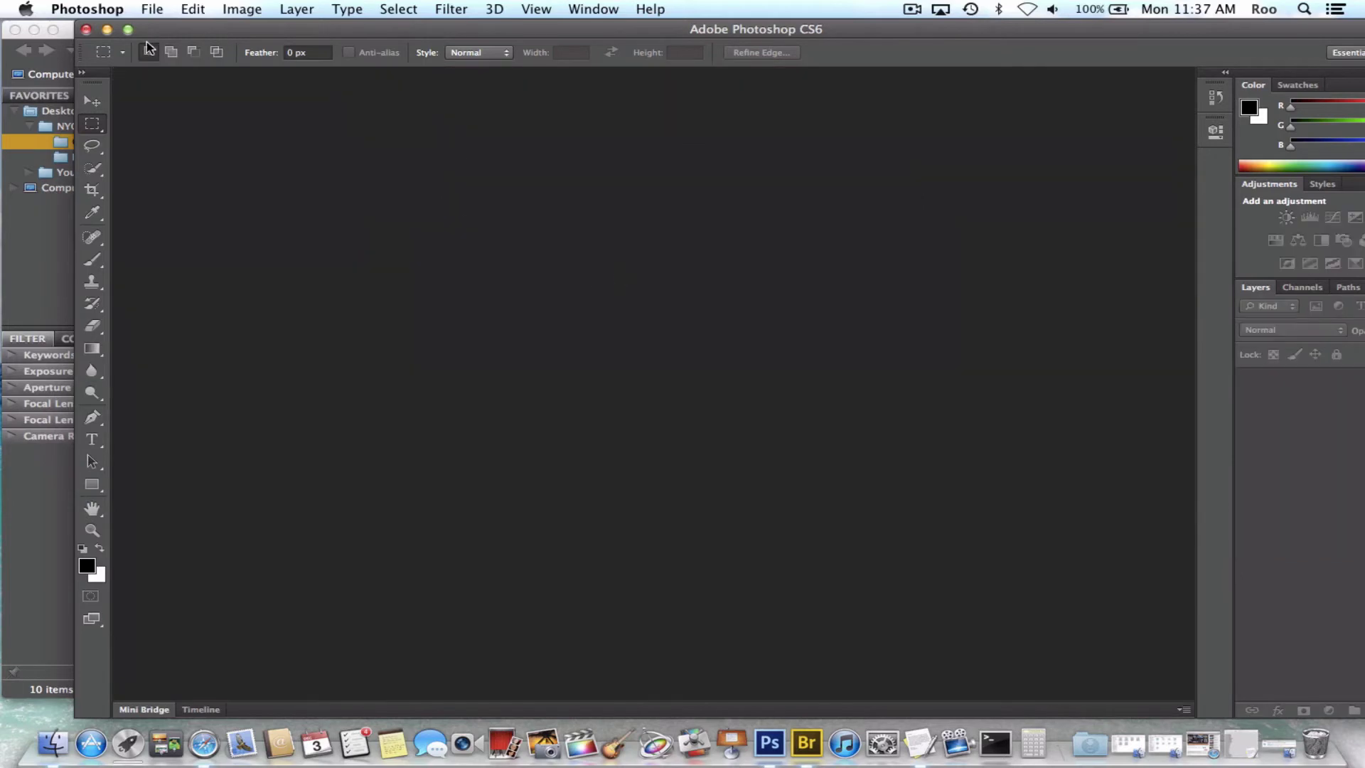
click(108, 30)
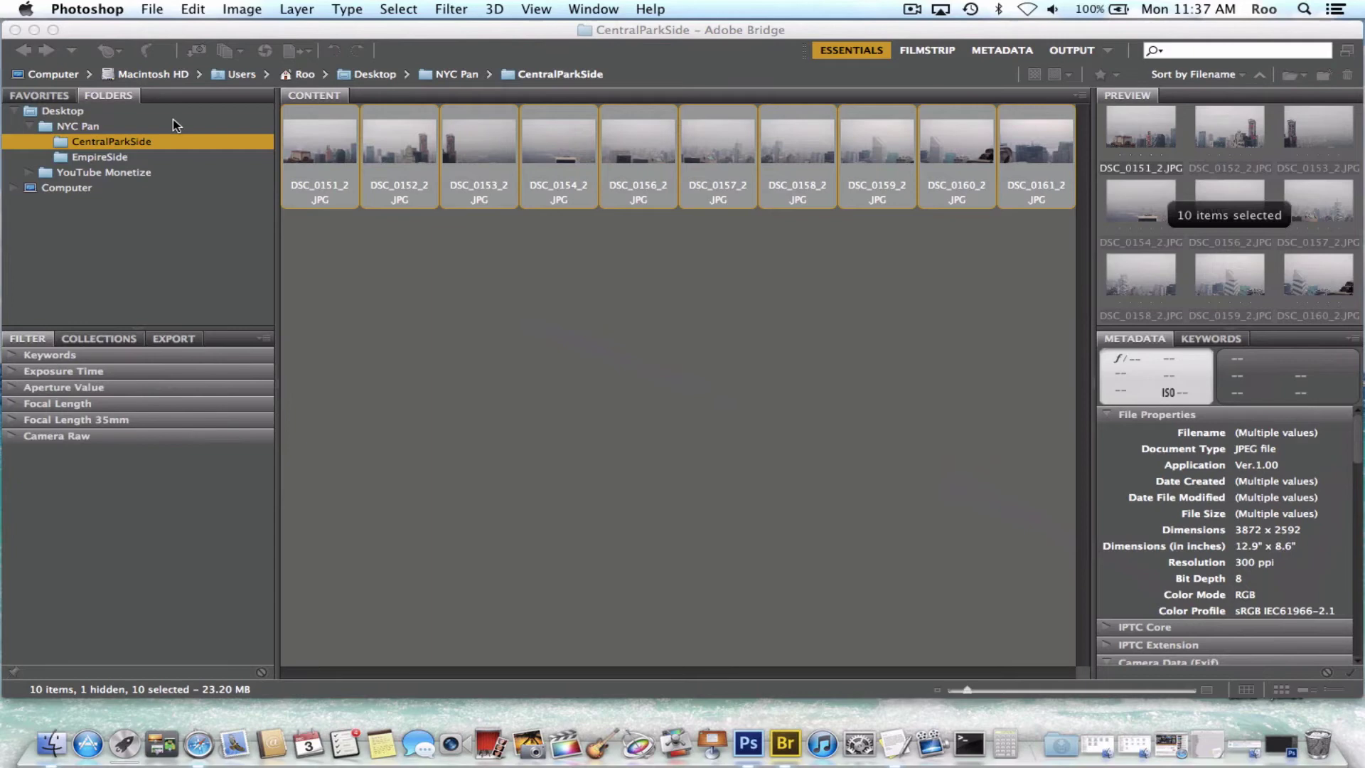
Select all eleven EmpireSide photos and merge them in Photomerge with Auto layout.
click(90, 162)
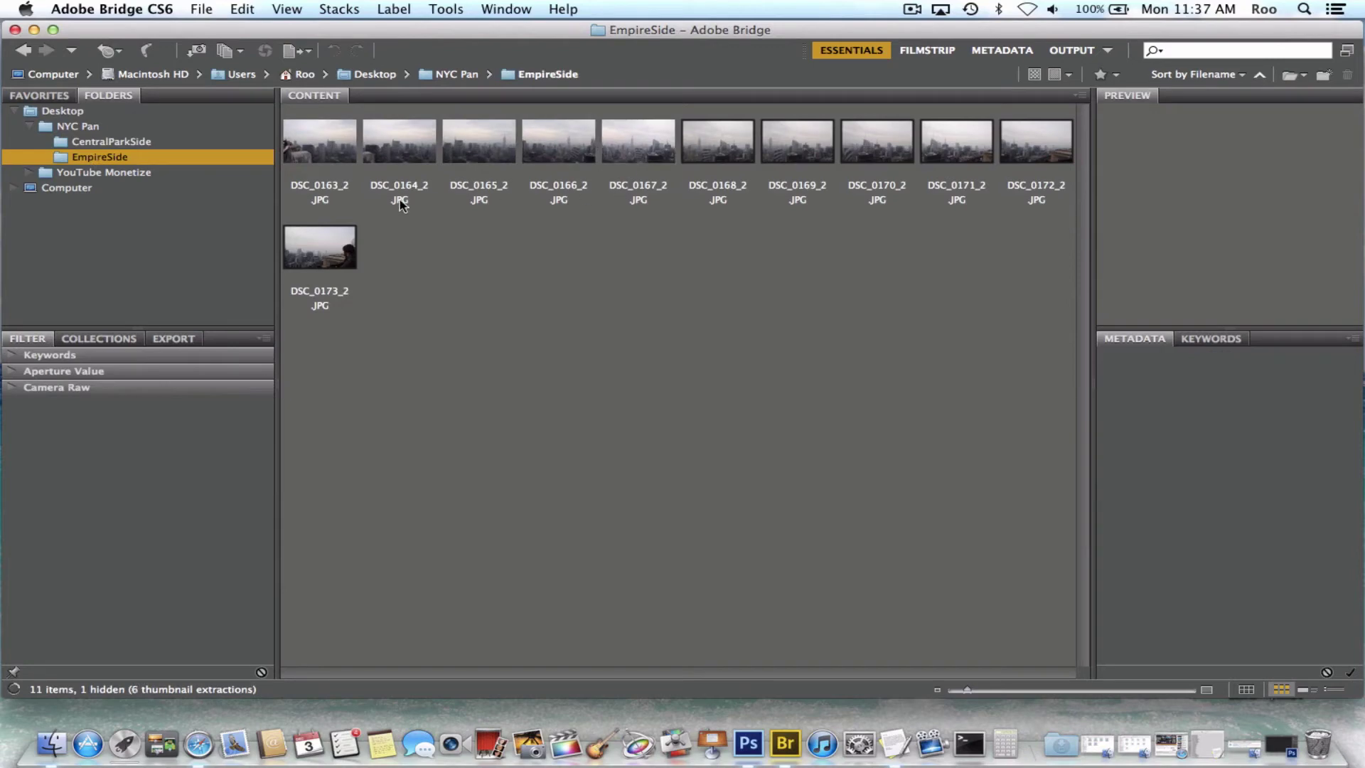
click(238, 8)
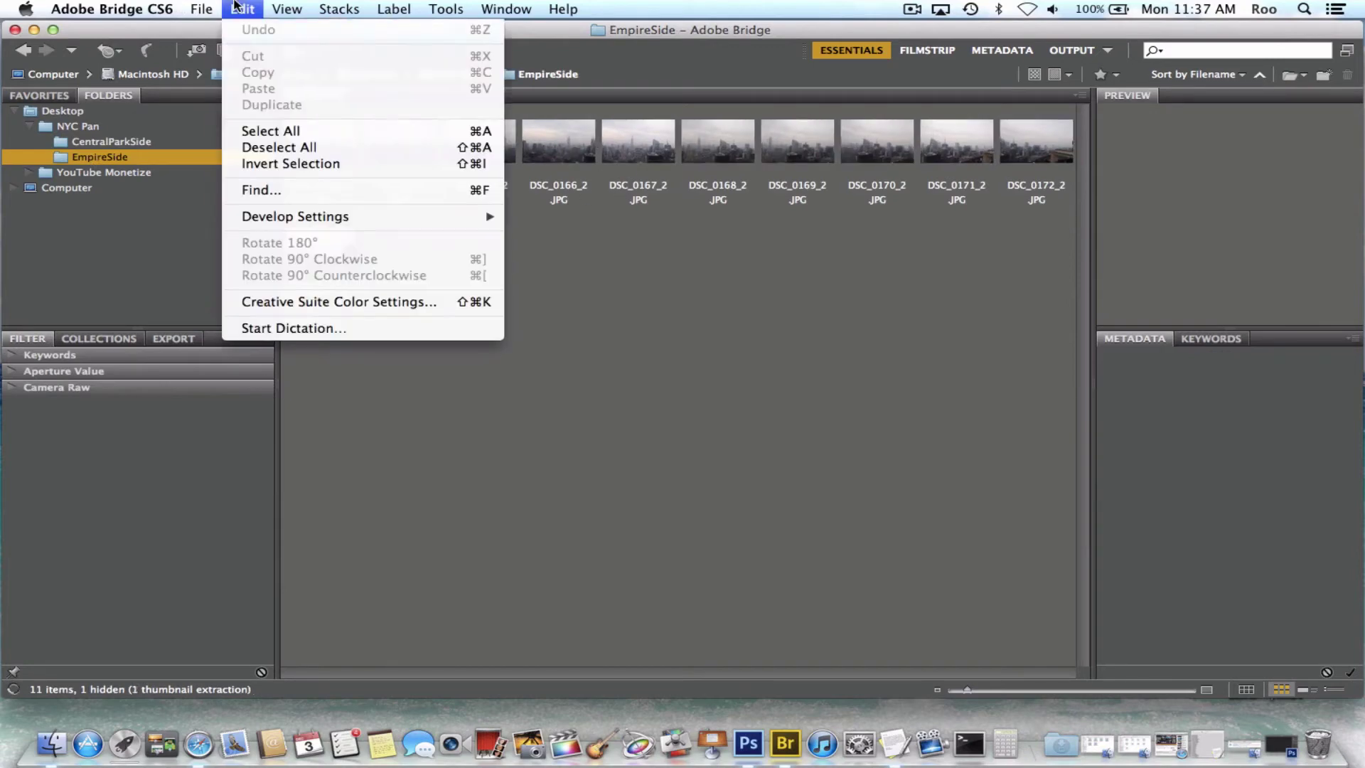
click(276, 130)
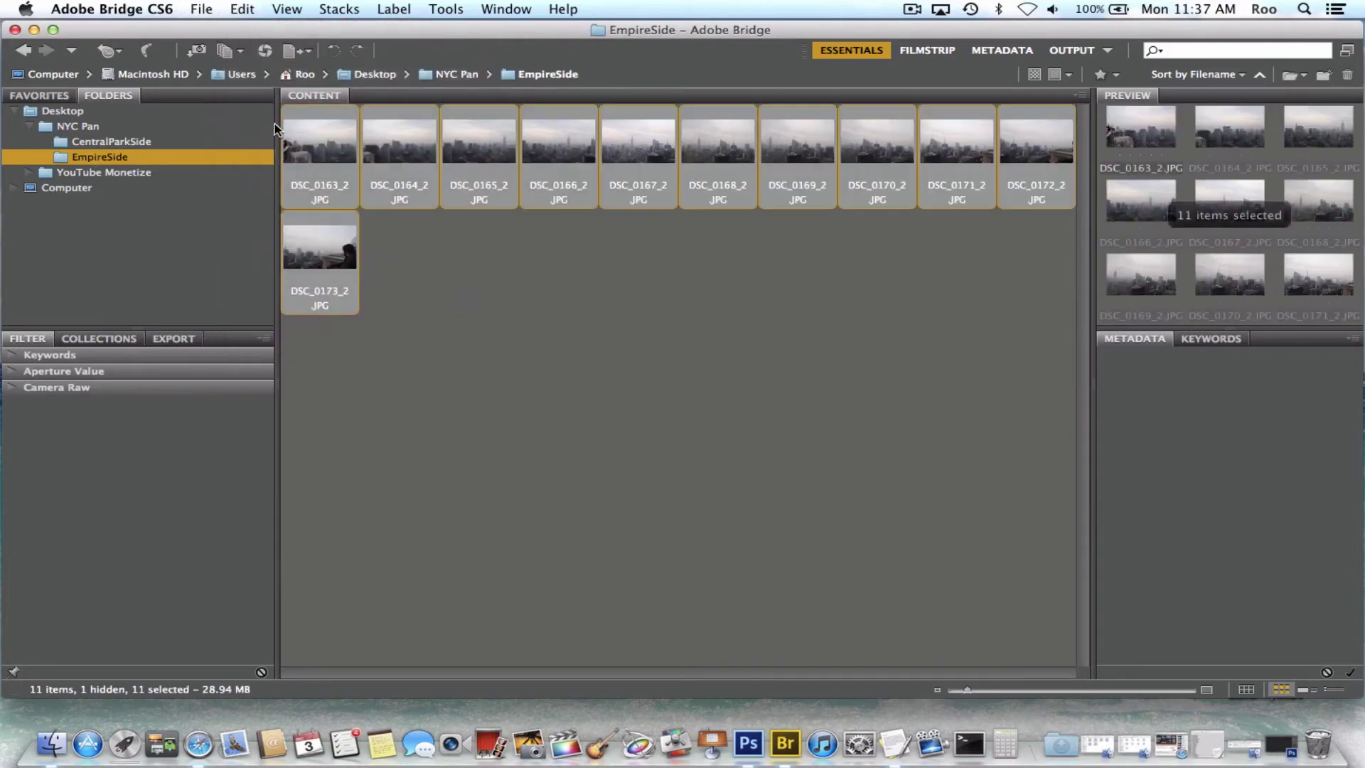
click(447, 9)
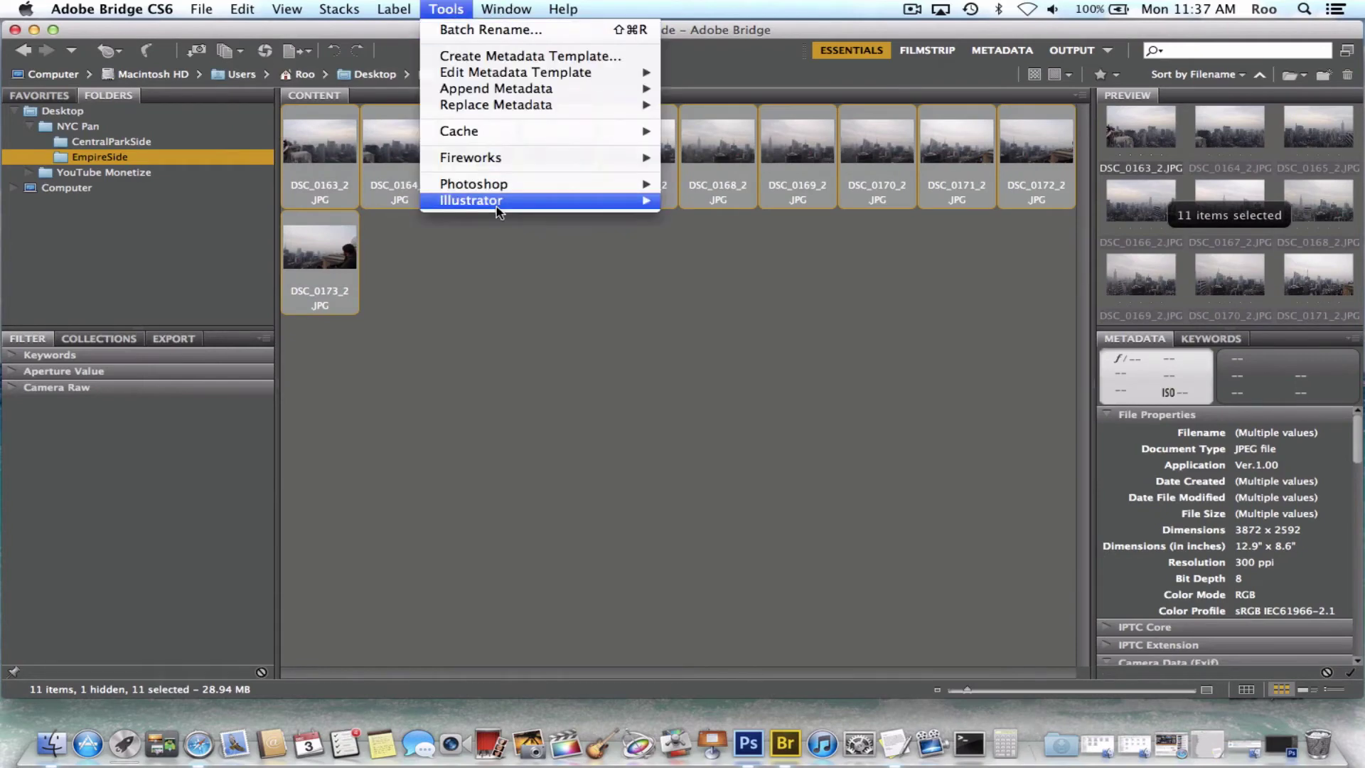
mouse_move(500, 187)
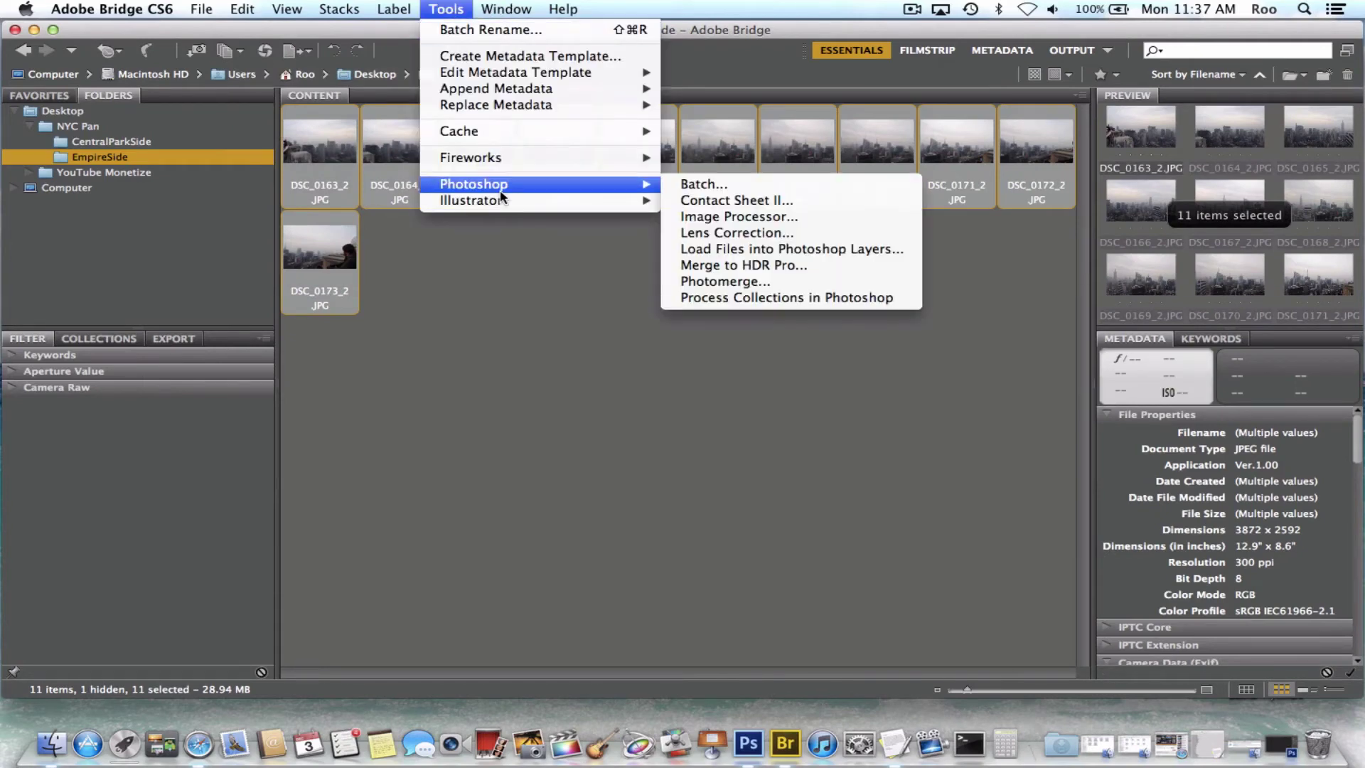
click(730, 278)
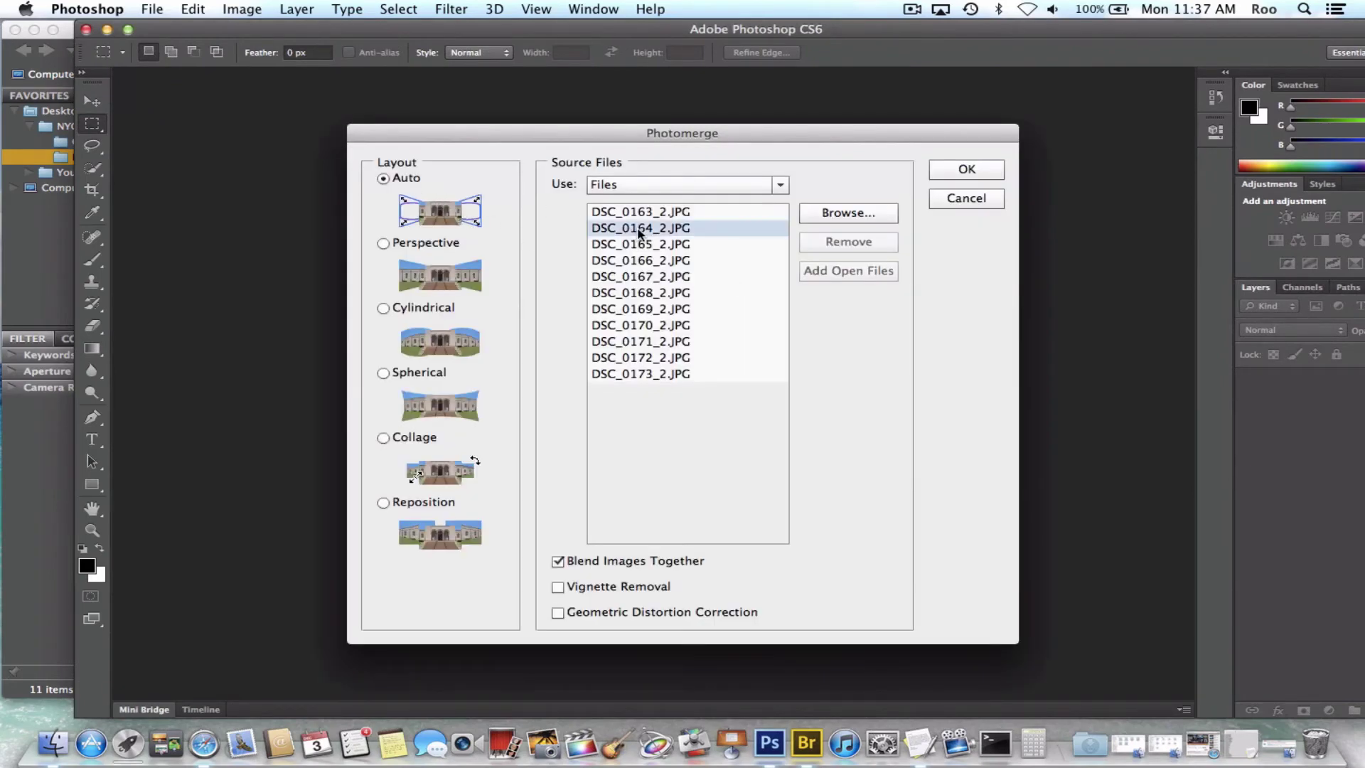
click(954, 172)
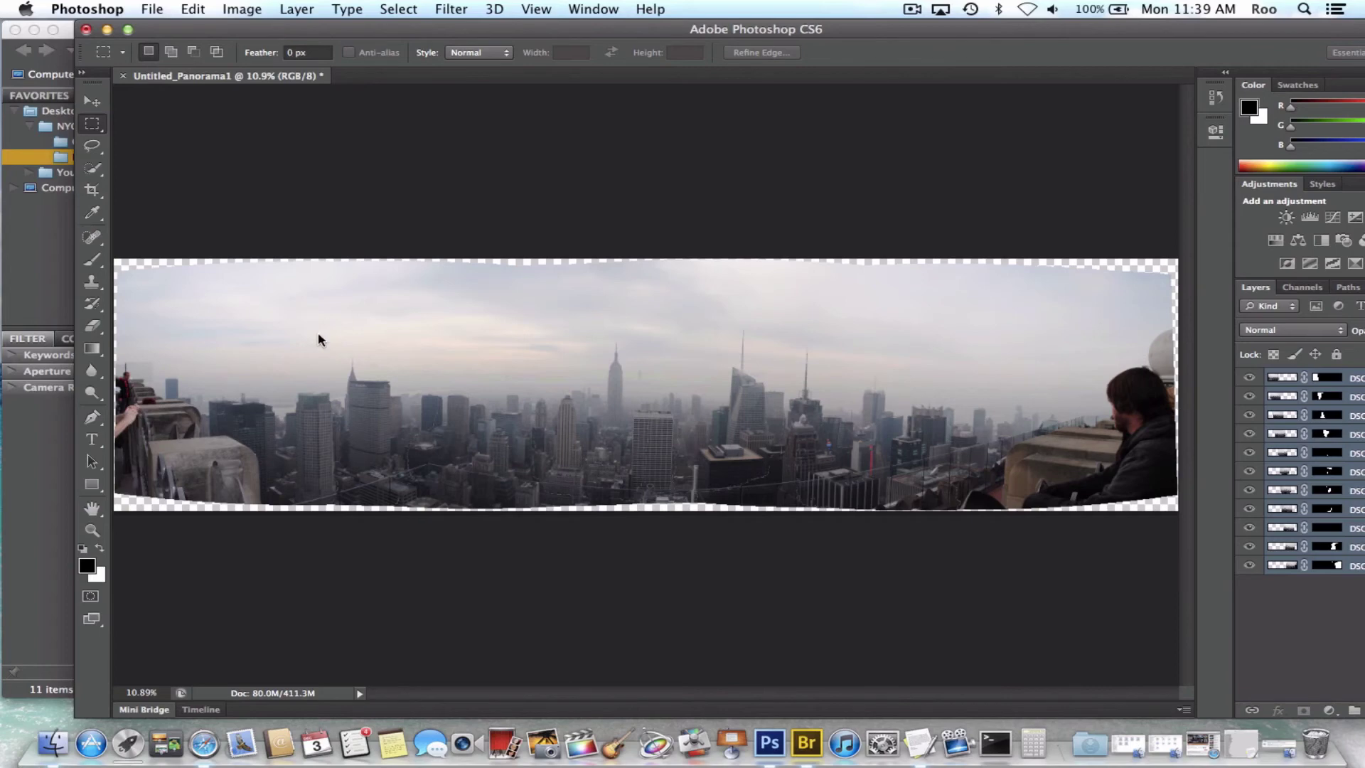
Marquee-select the panorama inside its transparent edges and Copy Merged.
click(92, 101)
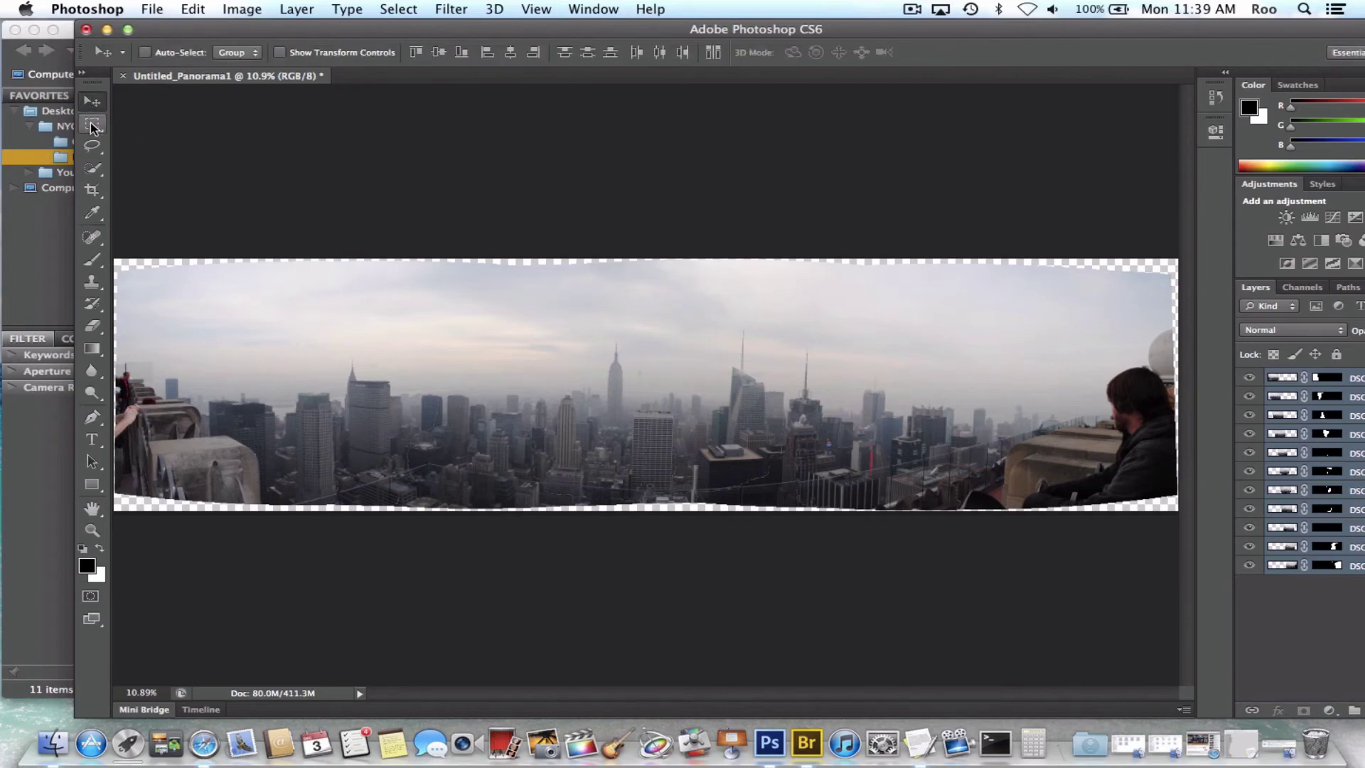
click(92, 124)
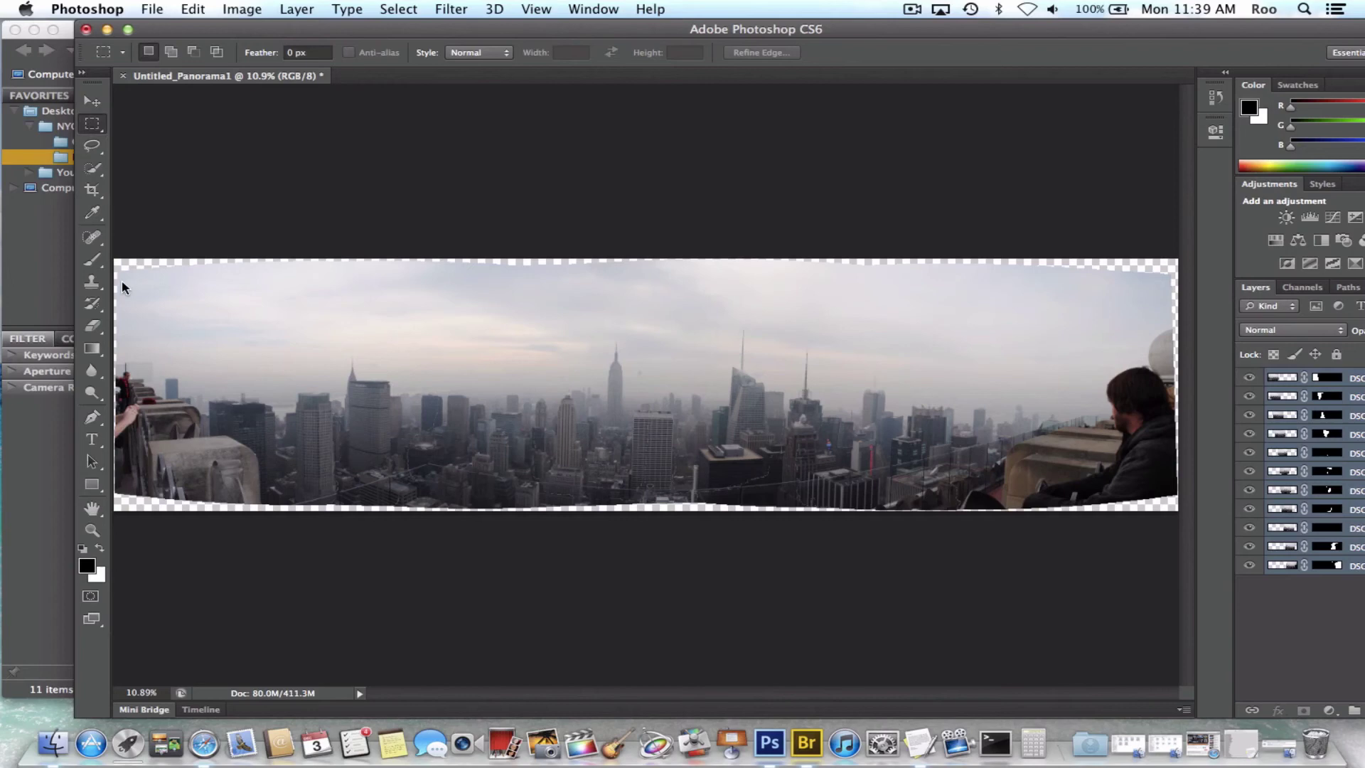
drag(119, 274, 1170, 487)
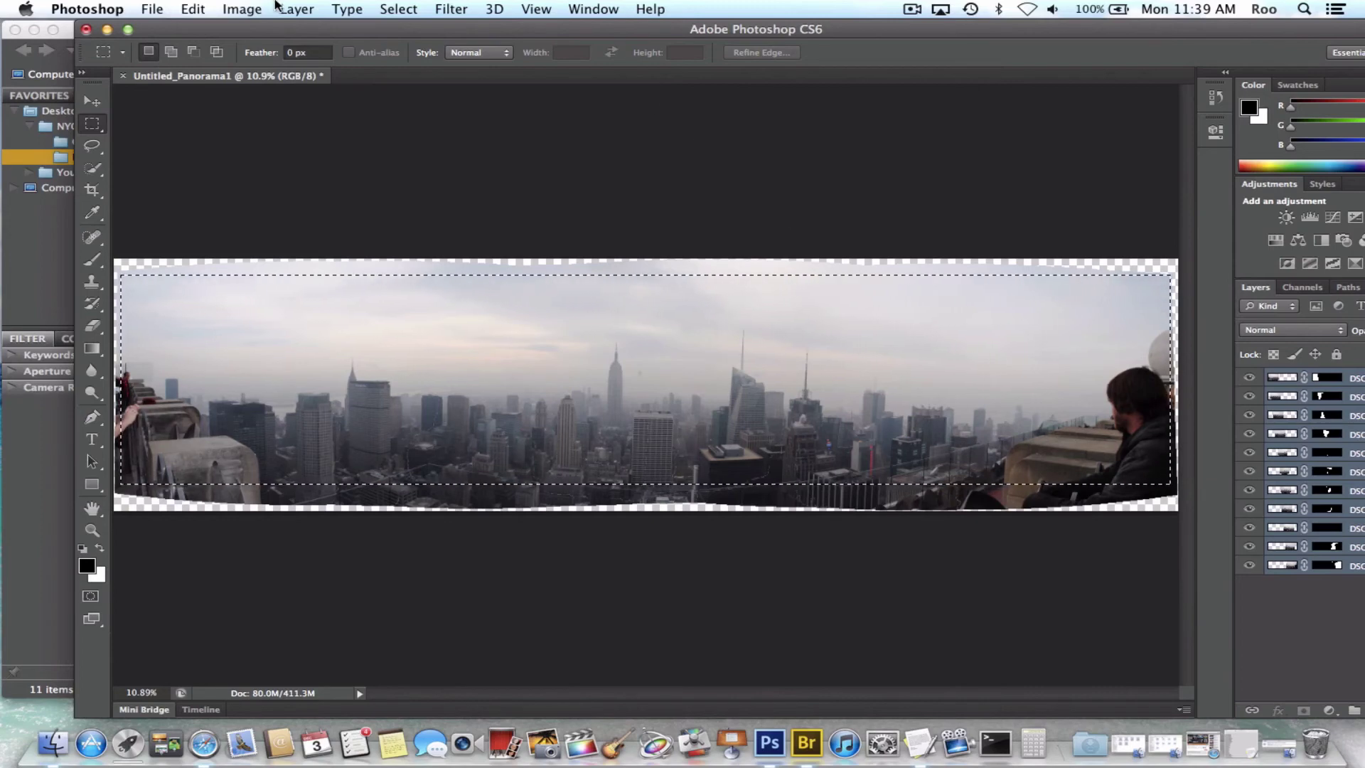
click(182, 8)
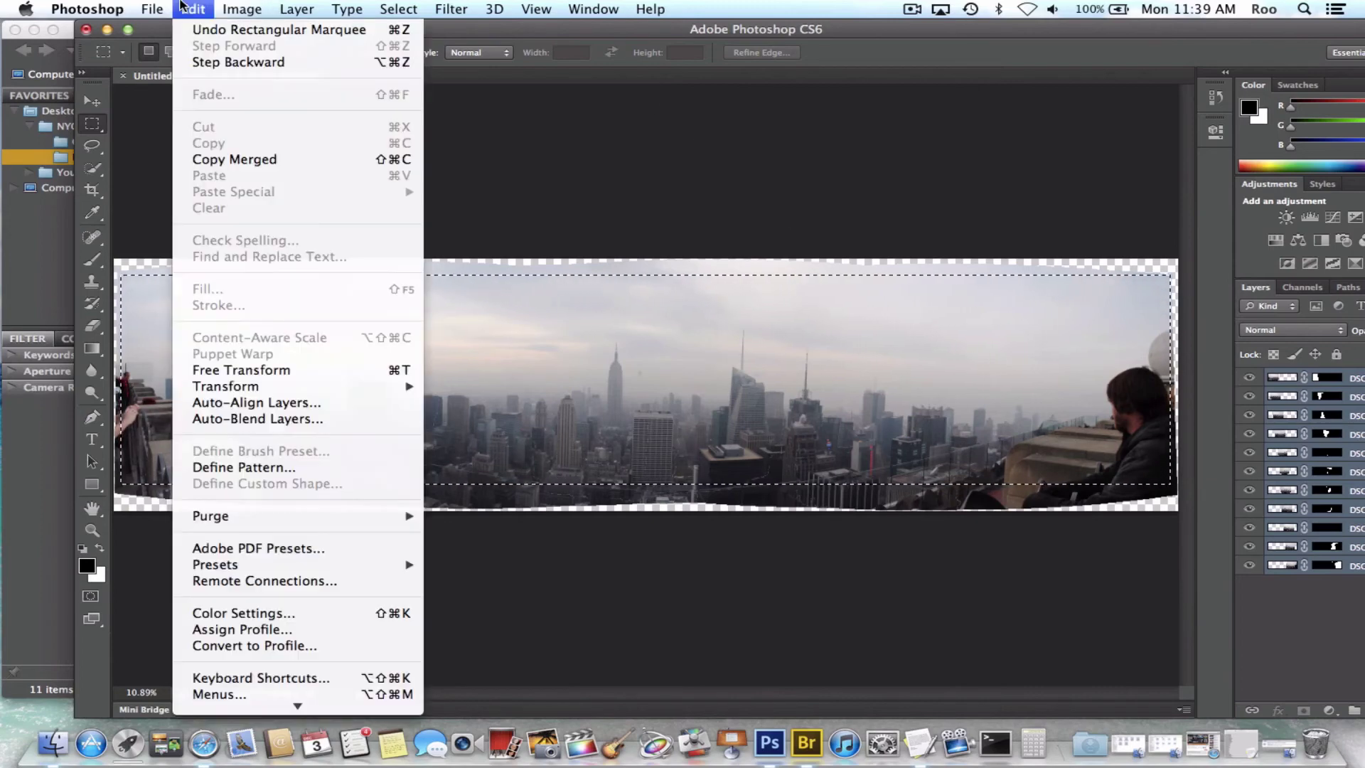
click(222, 159)
Create a new document, Untitled-1, and paste the copied panorama into it.
click(151, 9)
click(152, 28)
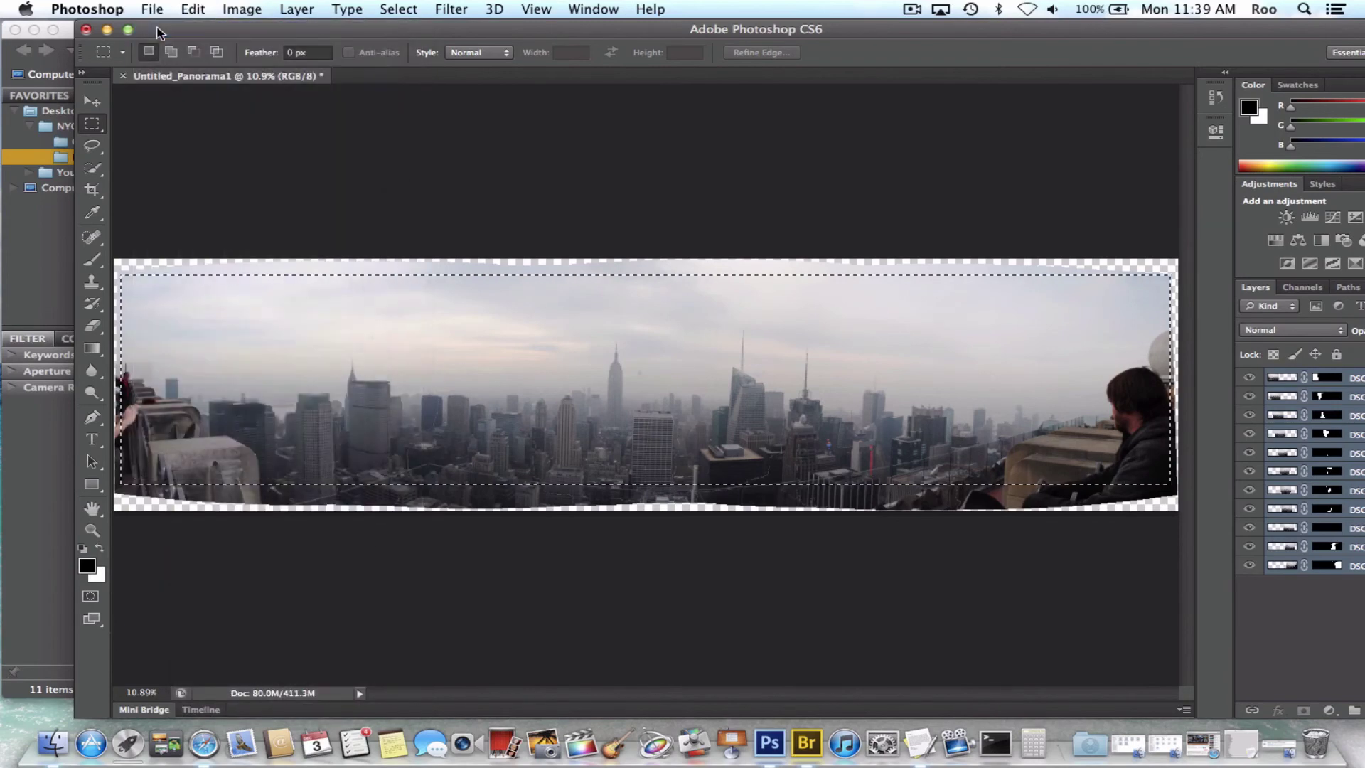
click(903, 223)
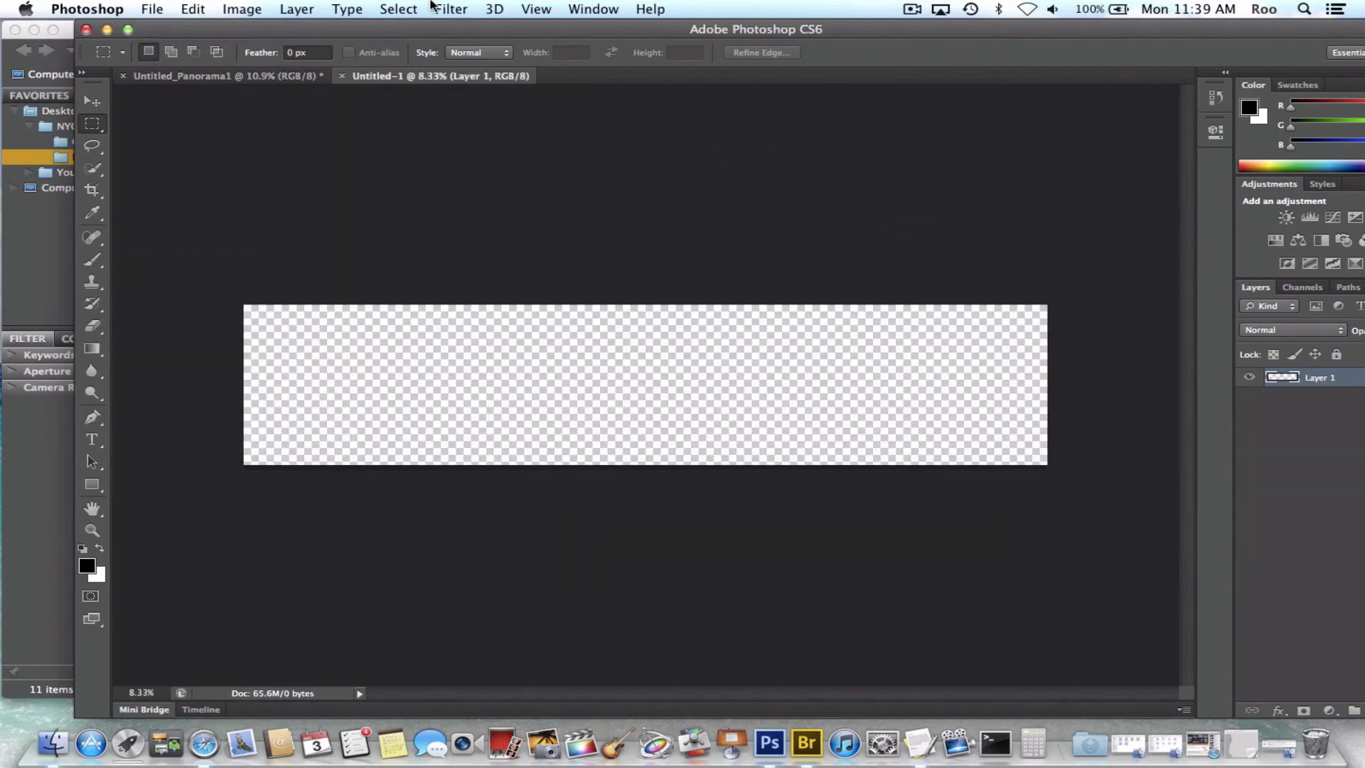
click(152, 9)
click(193, 8)
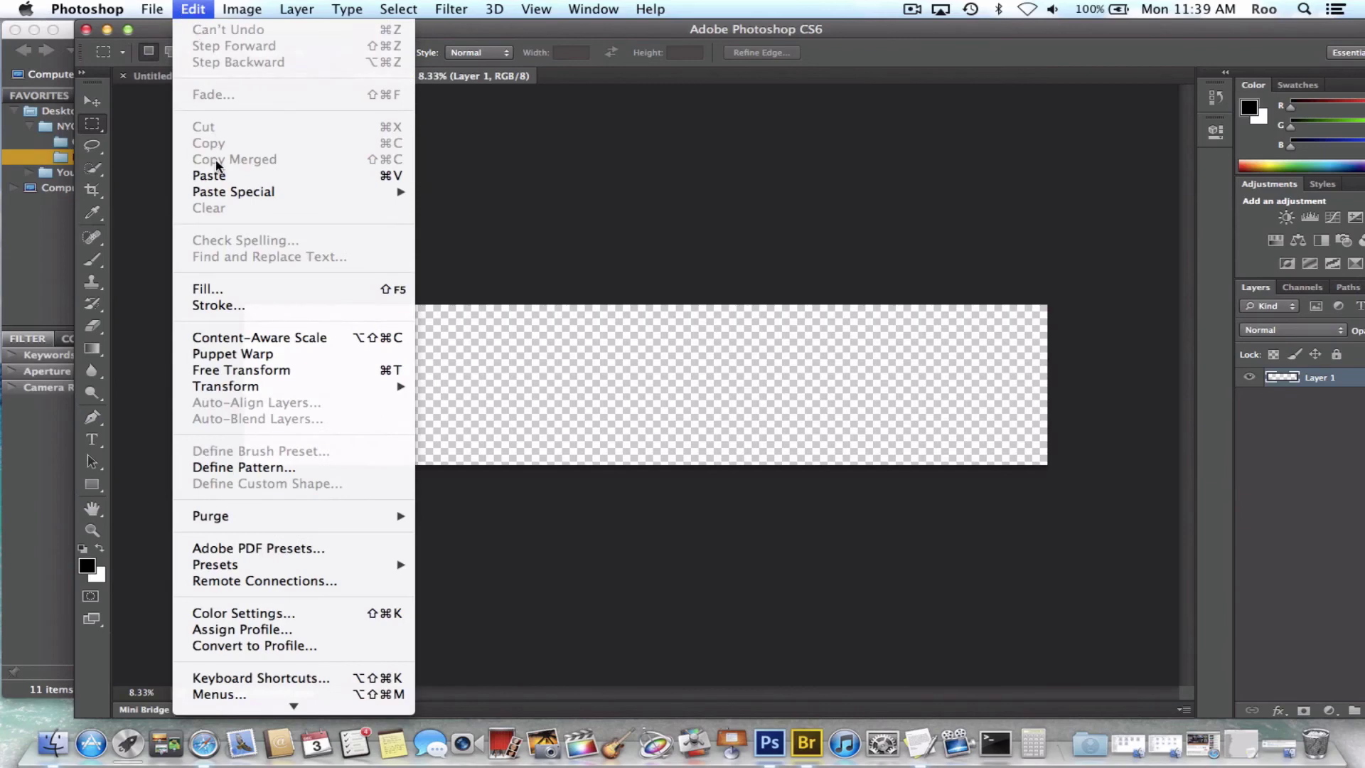
click(217, 177)
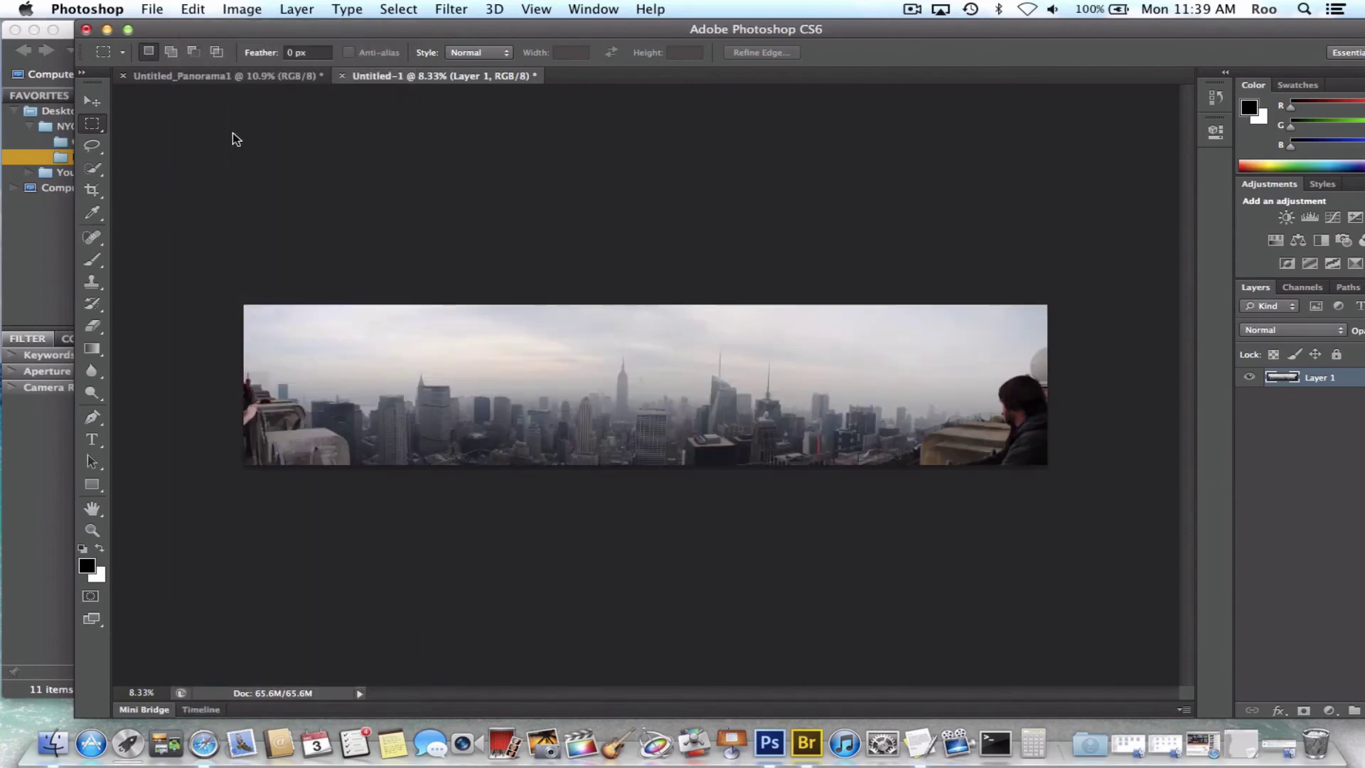
click(536, 8)
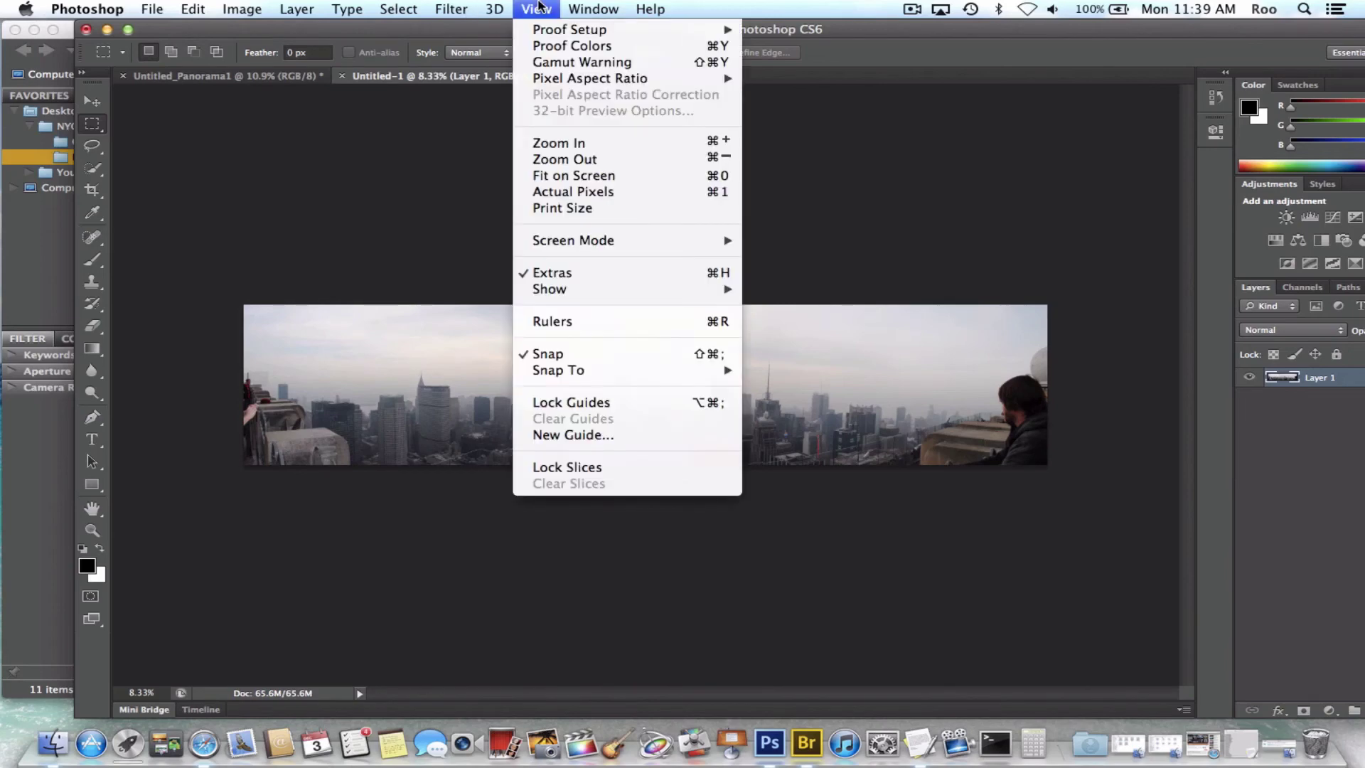
click(590, 143)
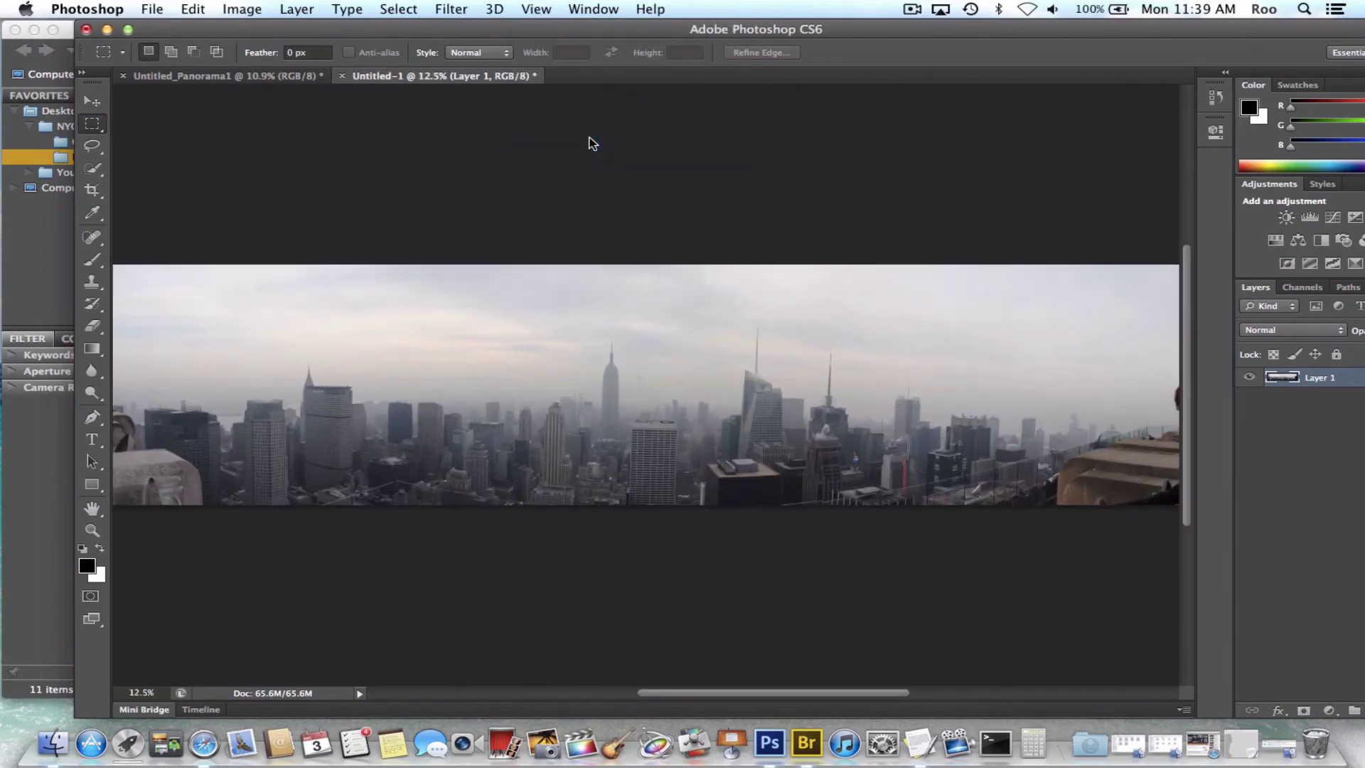
click(536, 8)
click(580, 145)
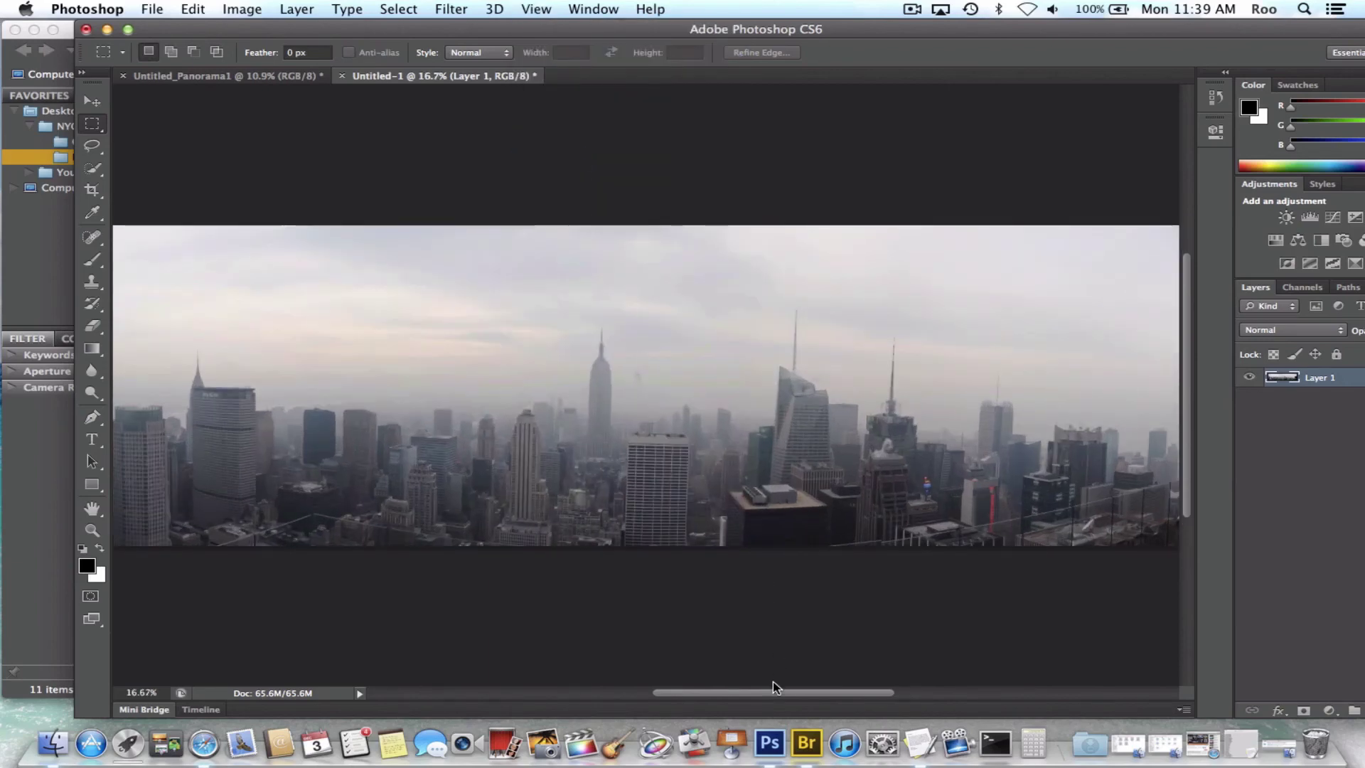
click(536, 8)
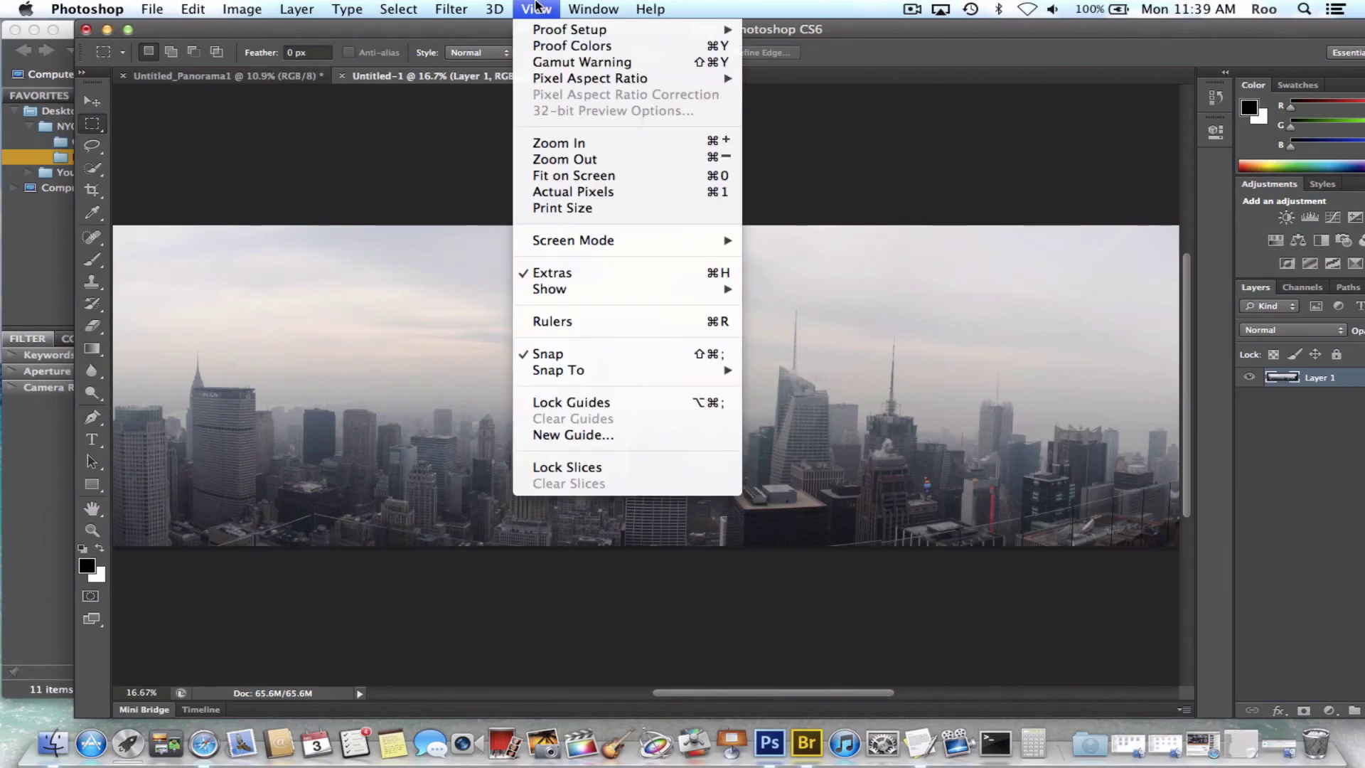
click(553, 145)
key(super+equal)
key(super+equal)
key(super+equal)
key(super+equal)
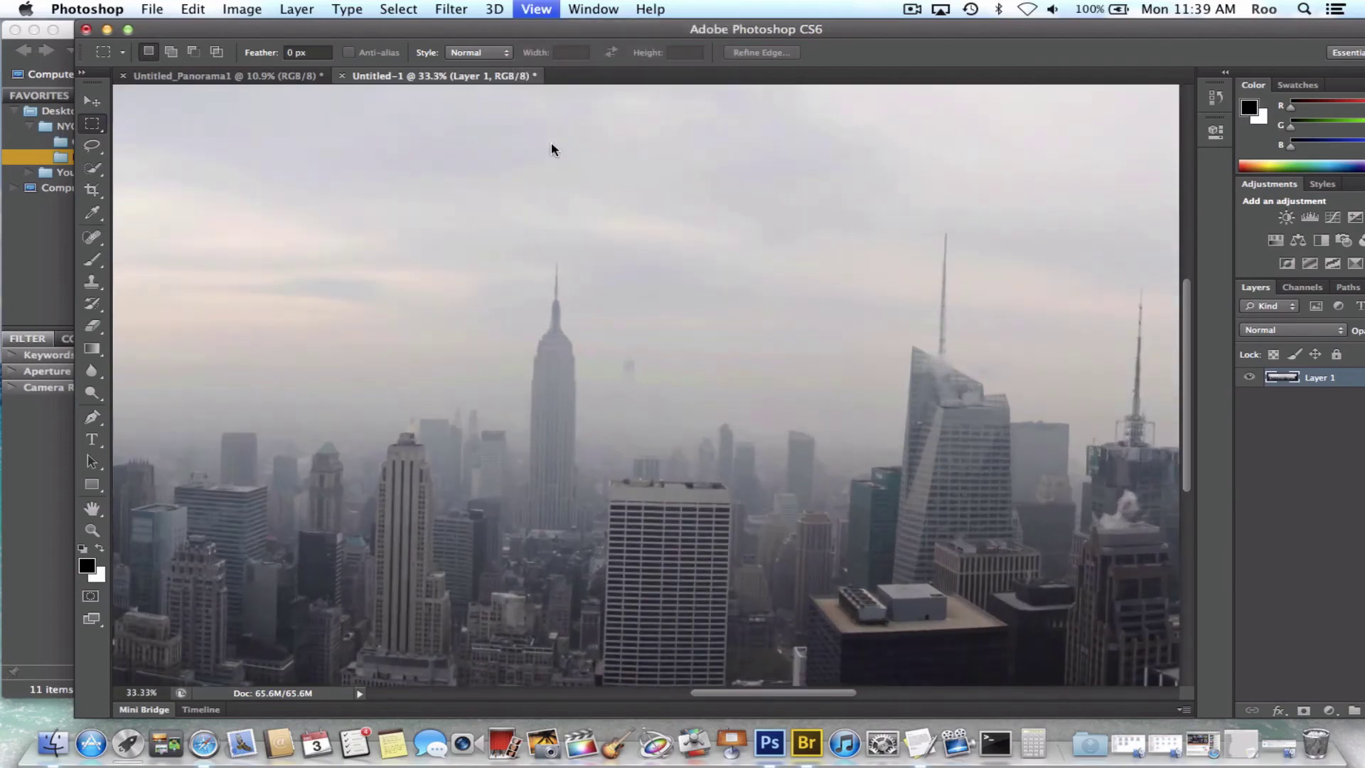
key(super+equal)
key(super+equal)
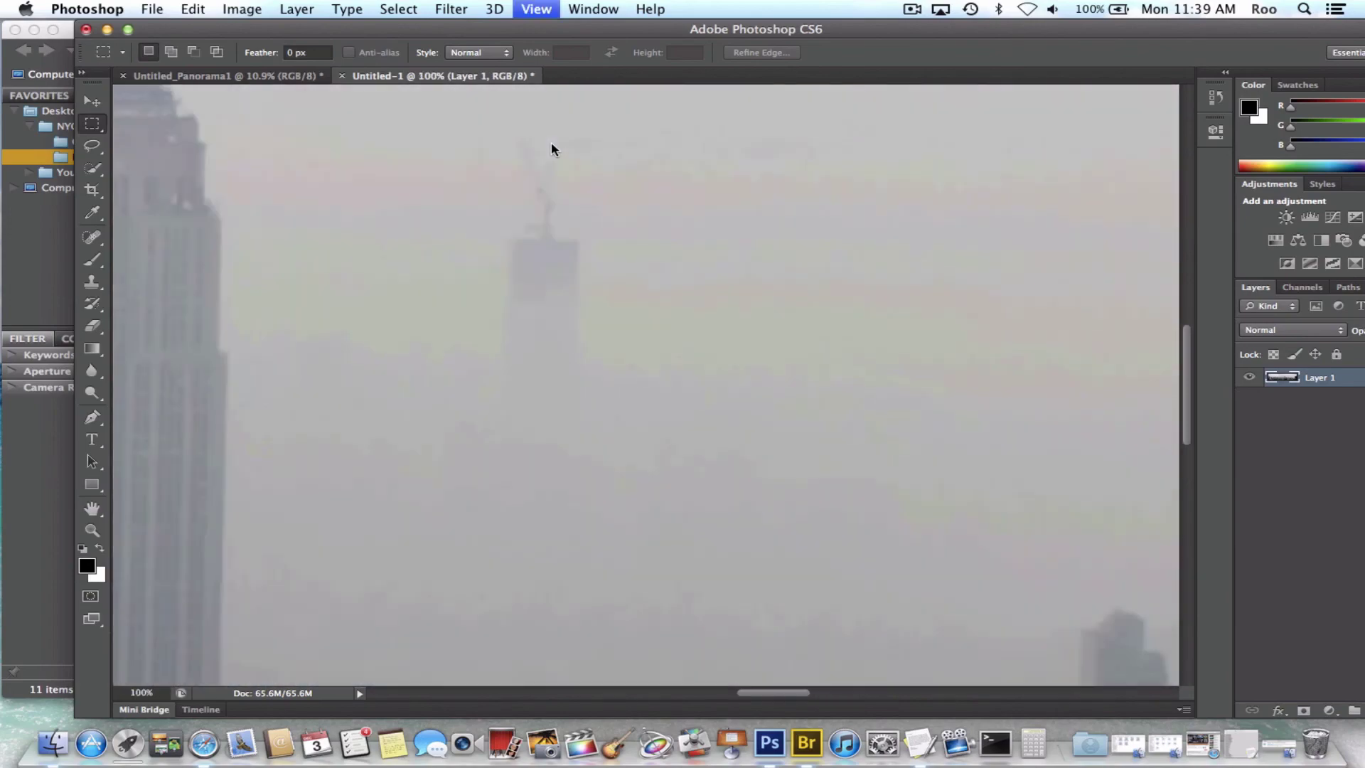
key(super+minus)
key(super+minus)
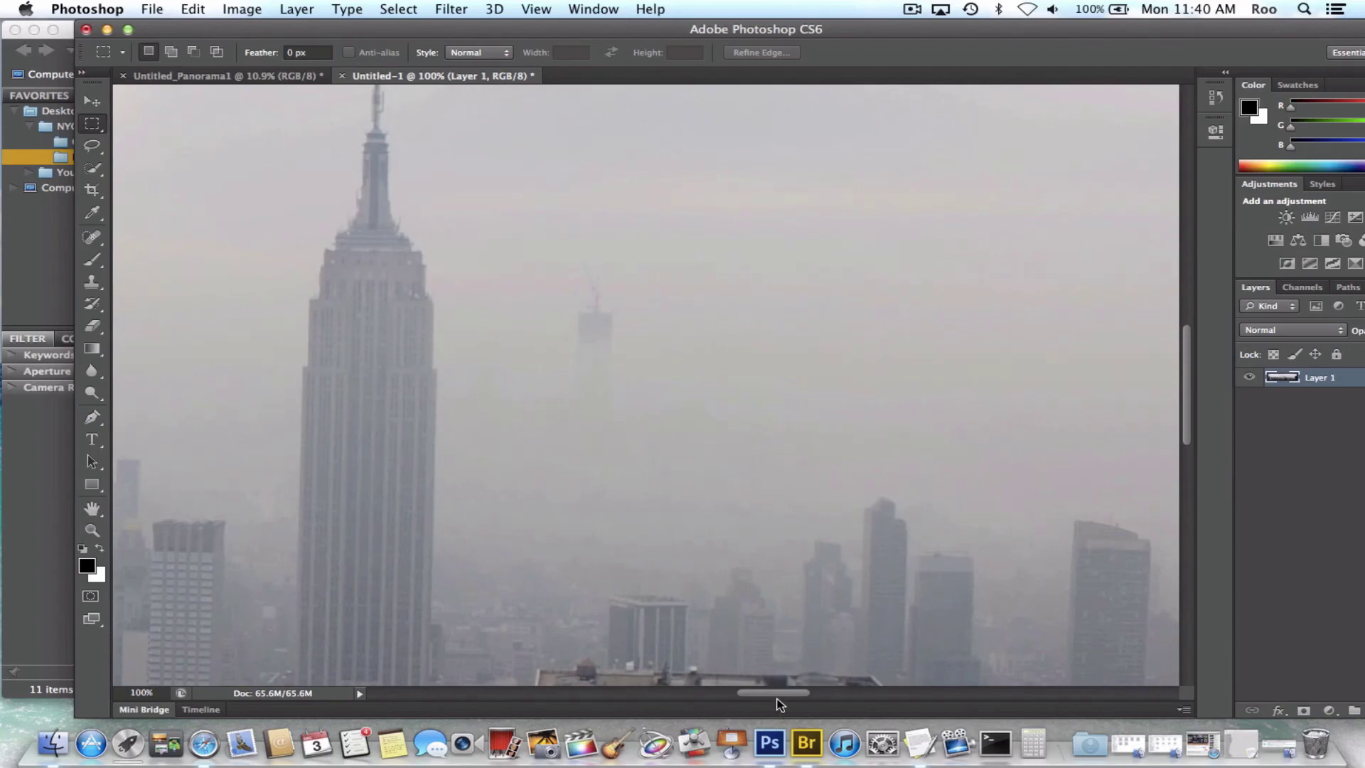
mouse_move(777, 699)
mouse_down()
mouse_move(739, 694)
mouse_move(936, 673)
mouse_move(1067, 682)
mouse_move(707, 693)
mouse_move(543, 677)
mouse_move(467, 693)
mouse_move(774, 679)
mouse_up()
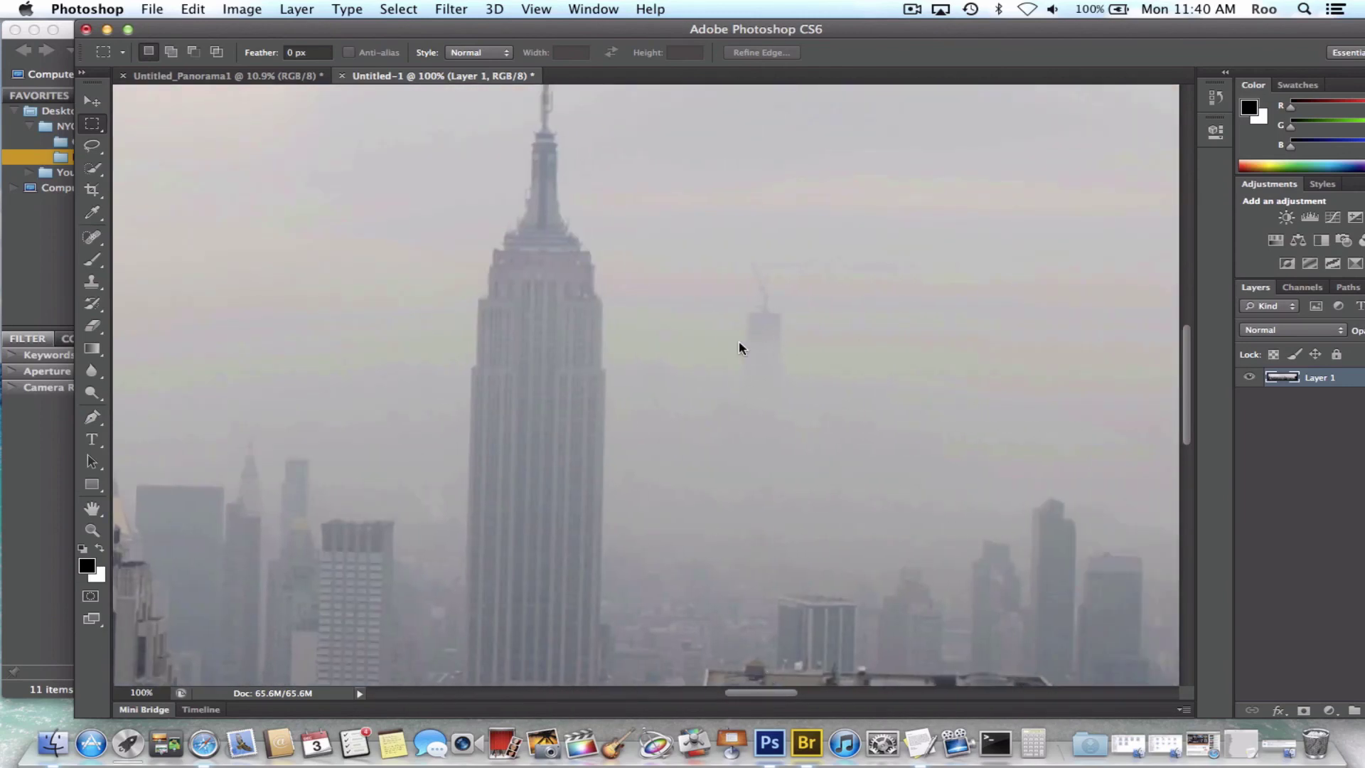
drag(1184, 356, 1184, 328)
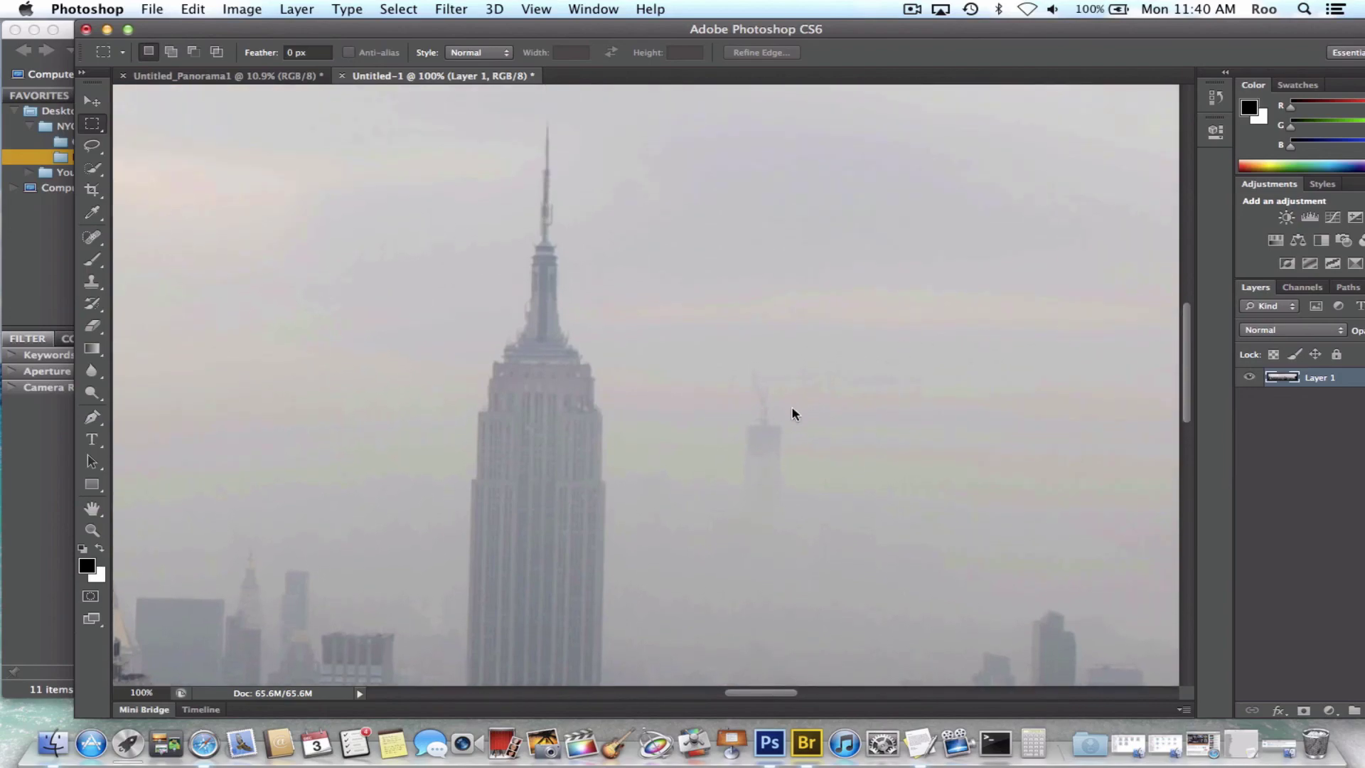
drag(1185, 325, 1186, 234)
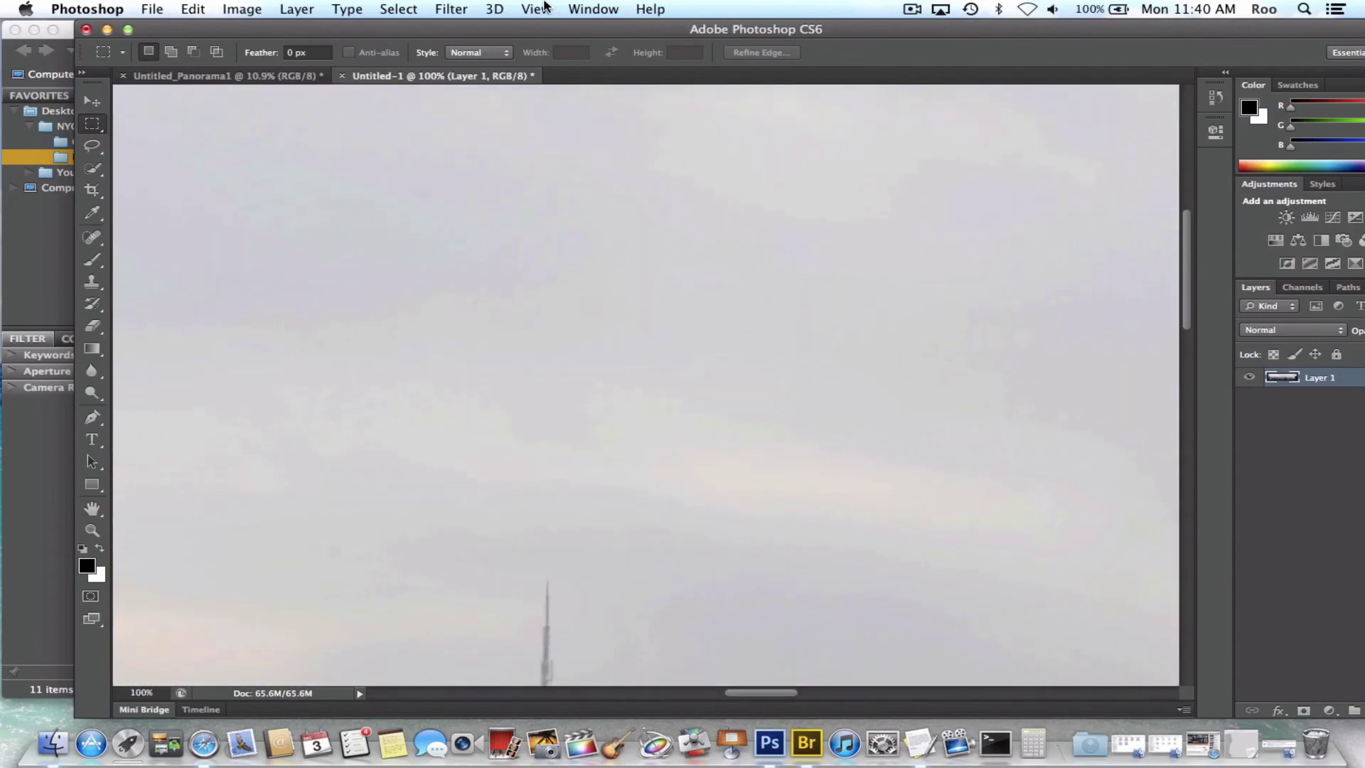
key(super+minus)
key(super+minus)
key(super+minus)
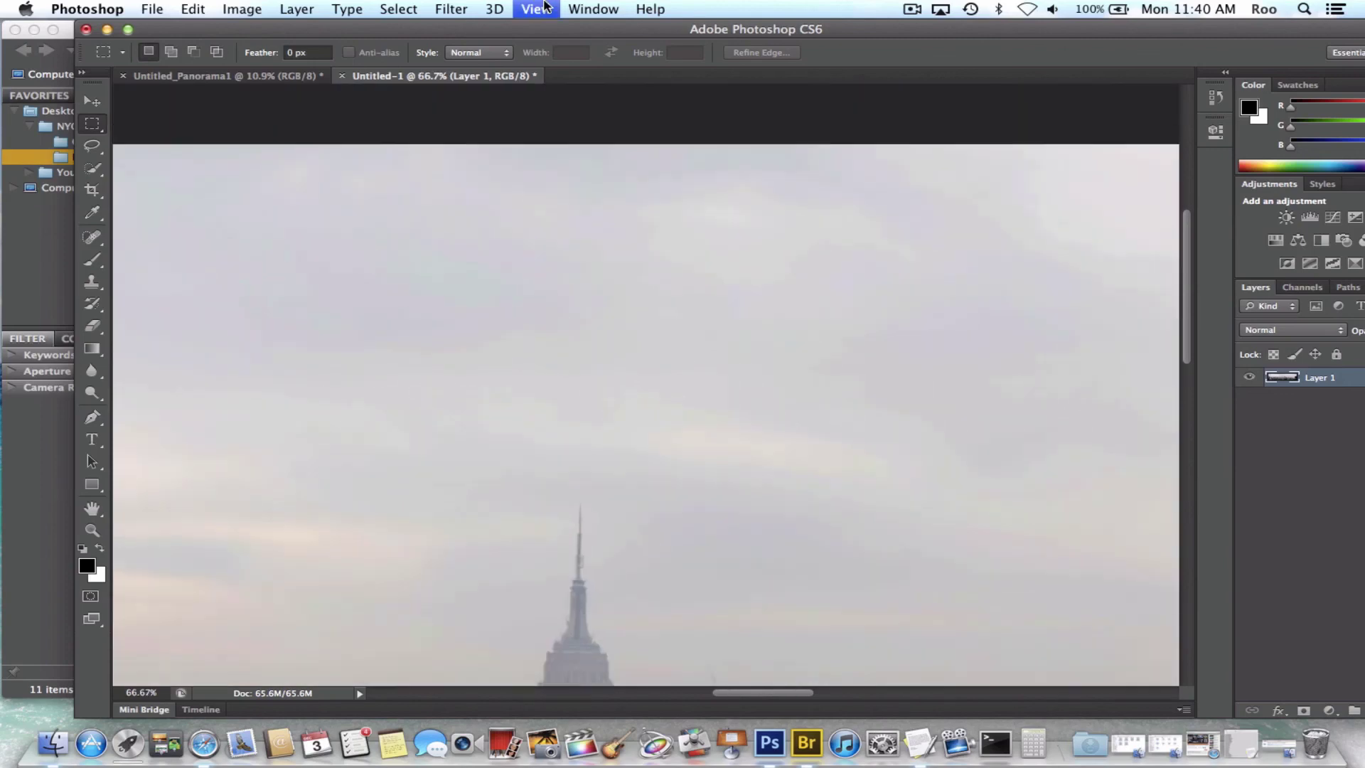
key(super+minus)
key(super+minus)
key(super+minus)
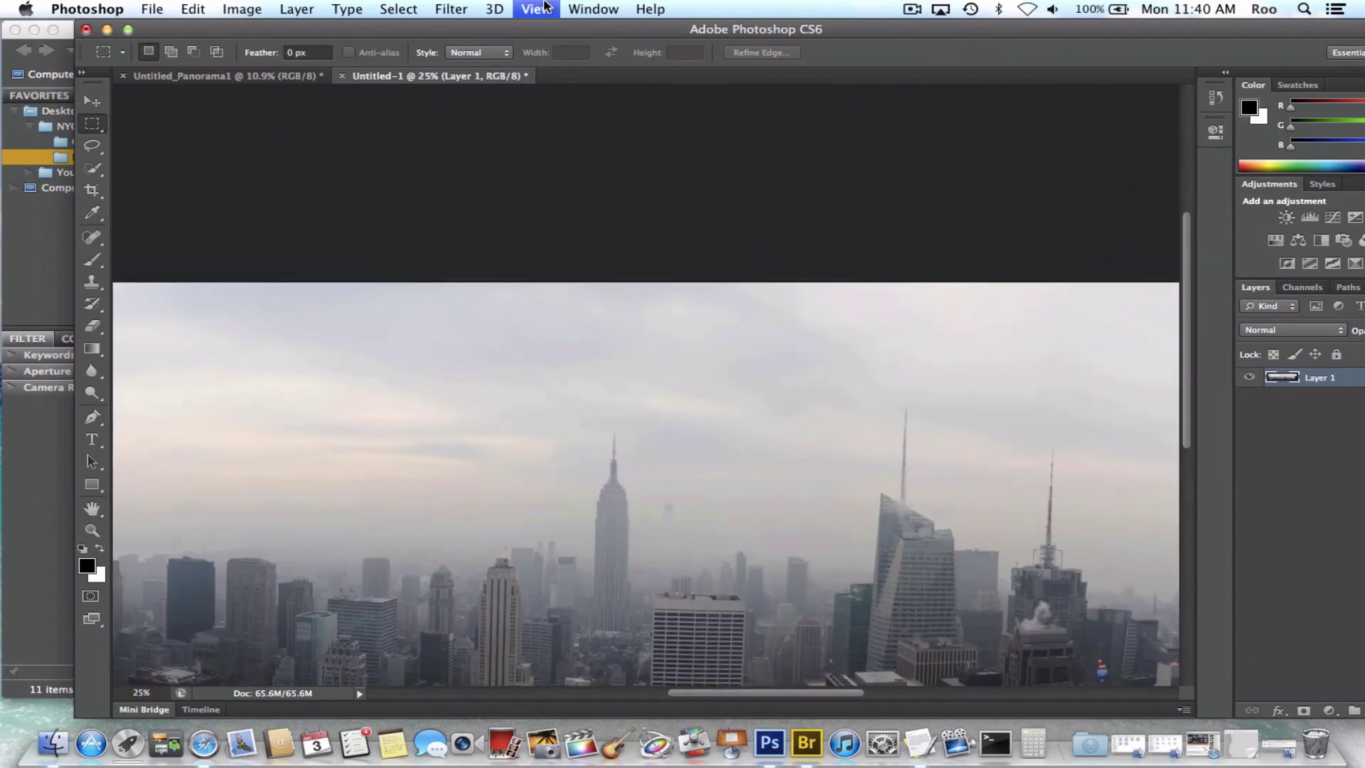
key(super+minus)
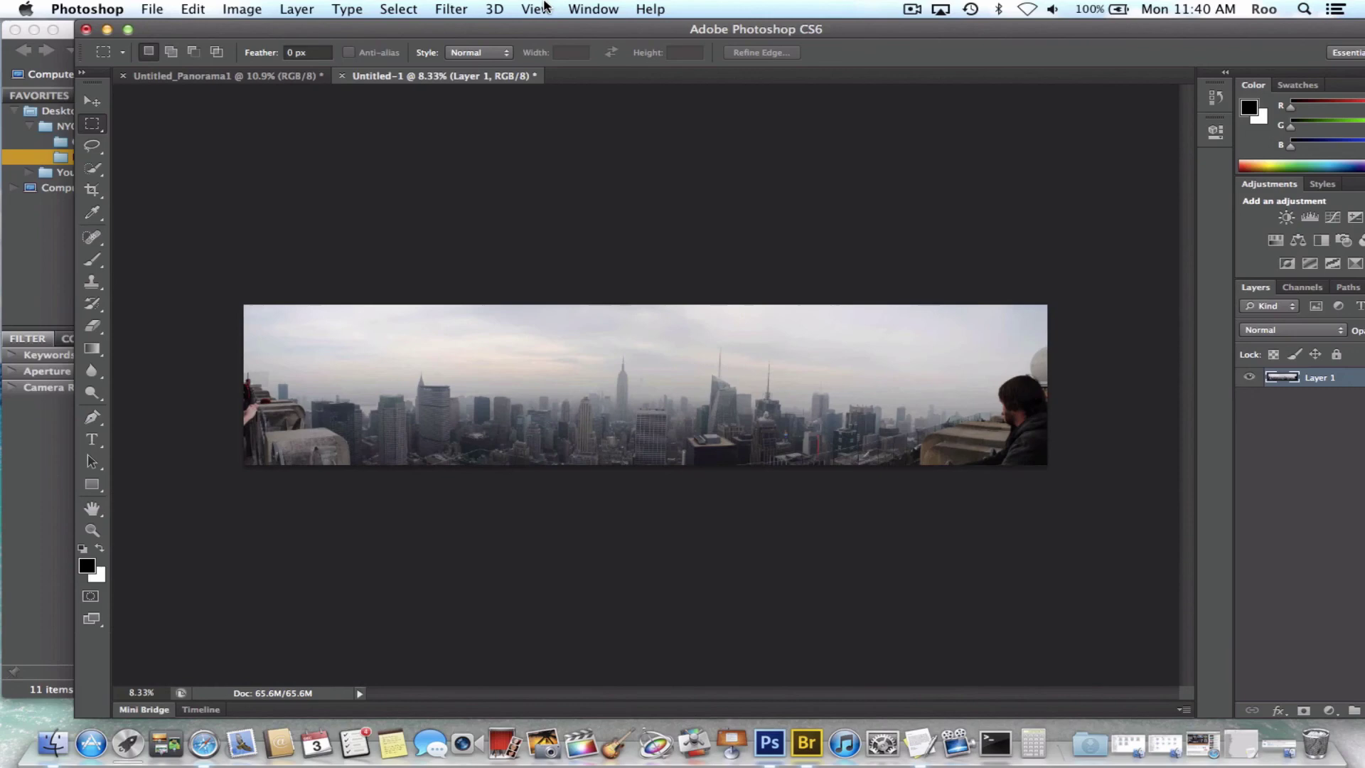